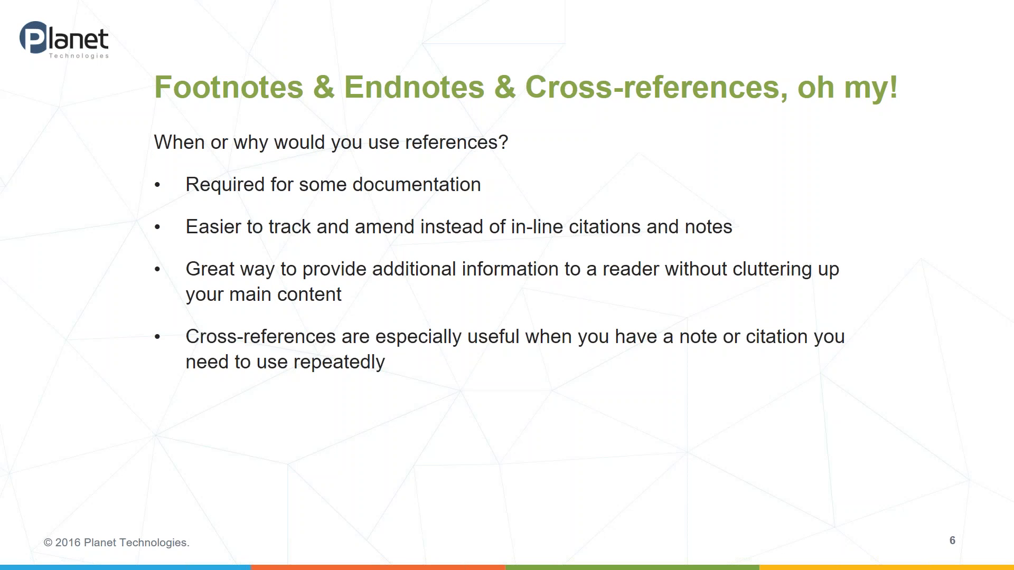
Step: Advance the slideshow from slide 6 to the Demo slide
key("Right")
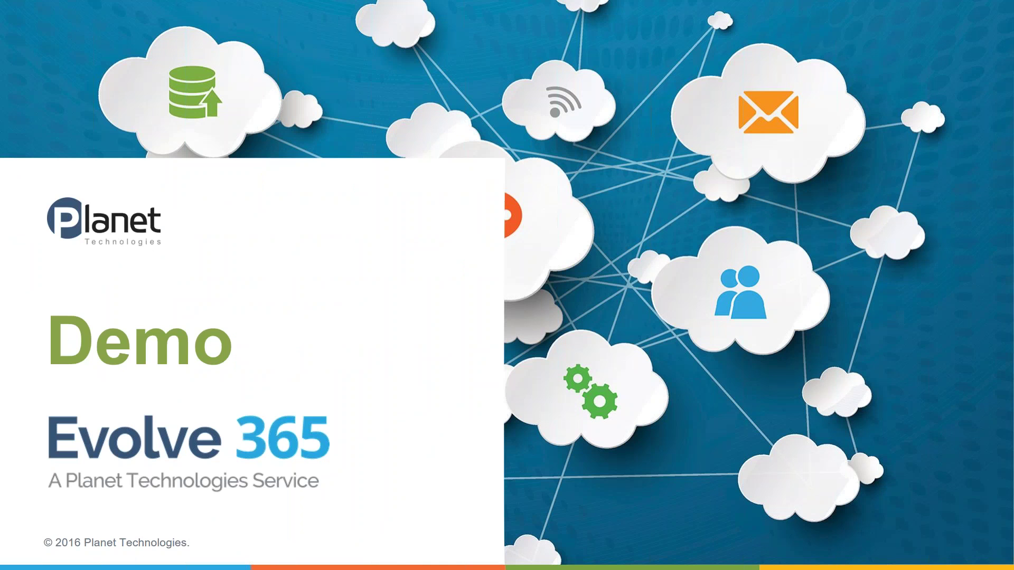
Step: Switch to Internet Explorer and show the Annual Financial Report (DRAFT) tab in Word Online
key("alt+Tab")
key("alt+Tab")
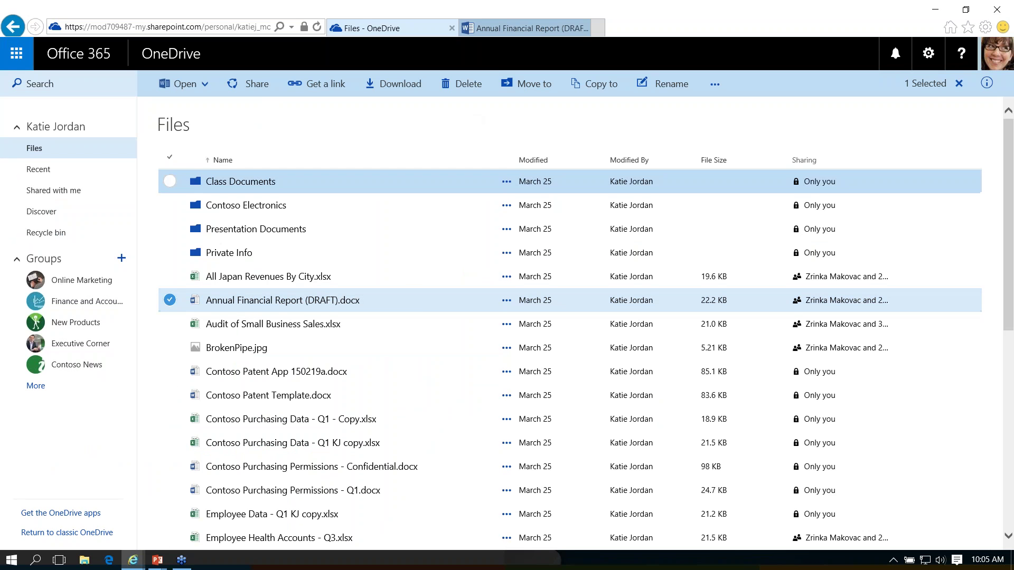
left_click(521, 28)
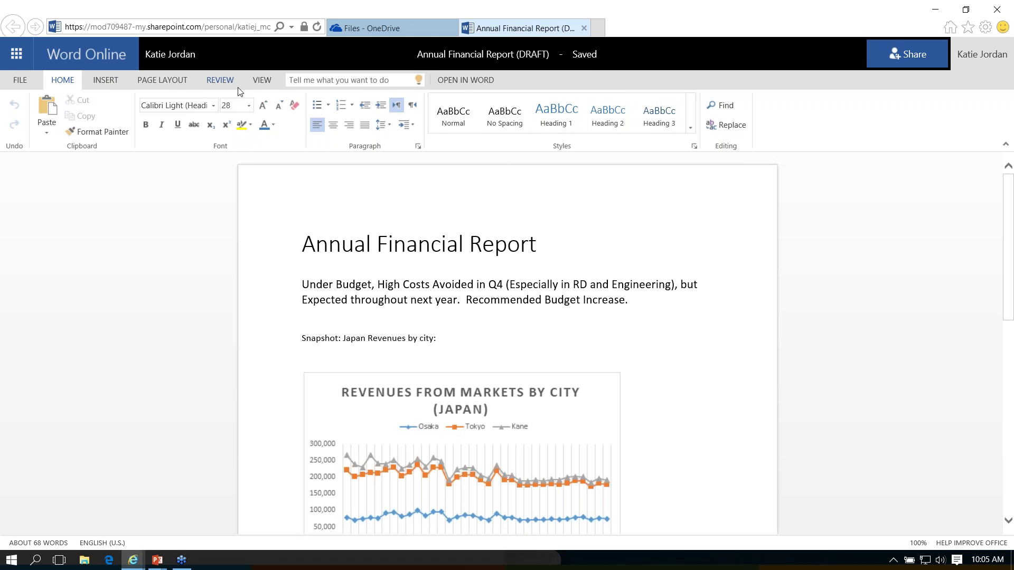
Step: Insert a footnote at the report title from the Insert tab
left_click(163, 81)
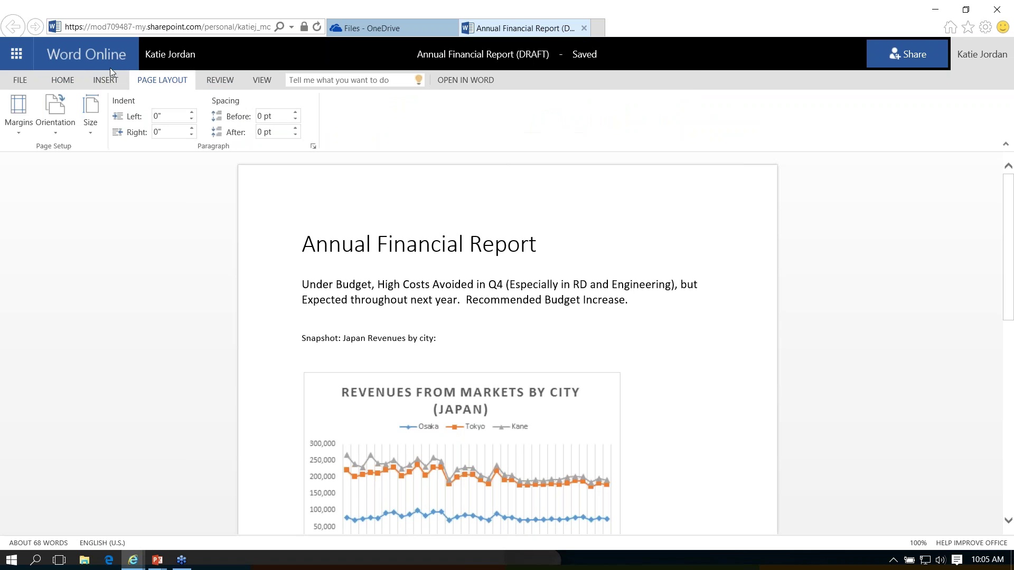
left_click(109, 81)
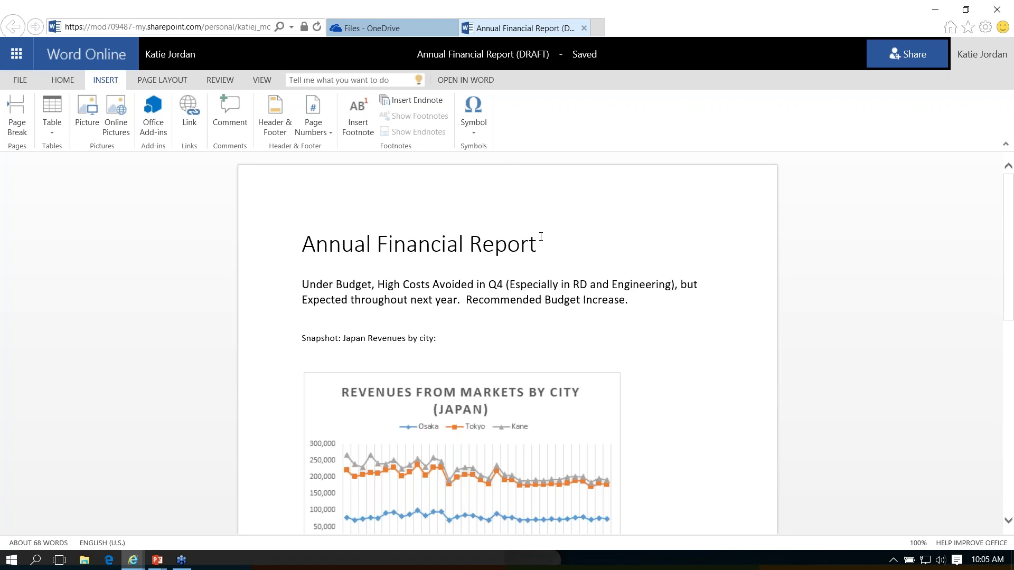
left_click(520, 244)
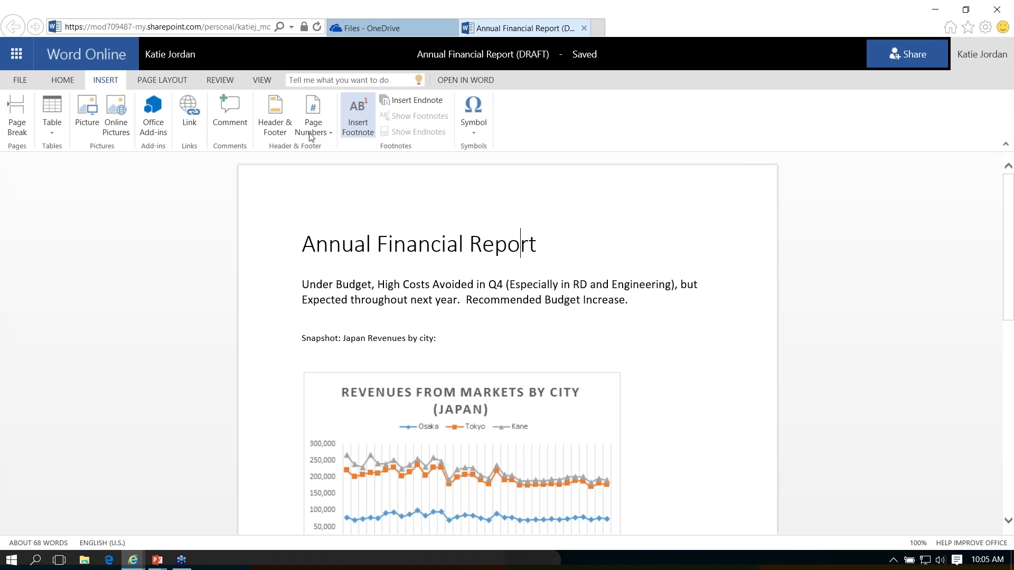
left_click(343, 126)
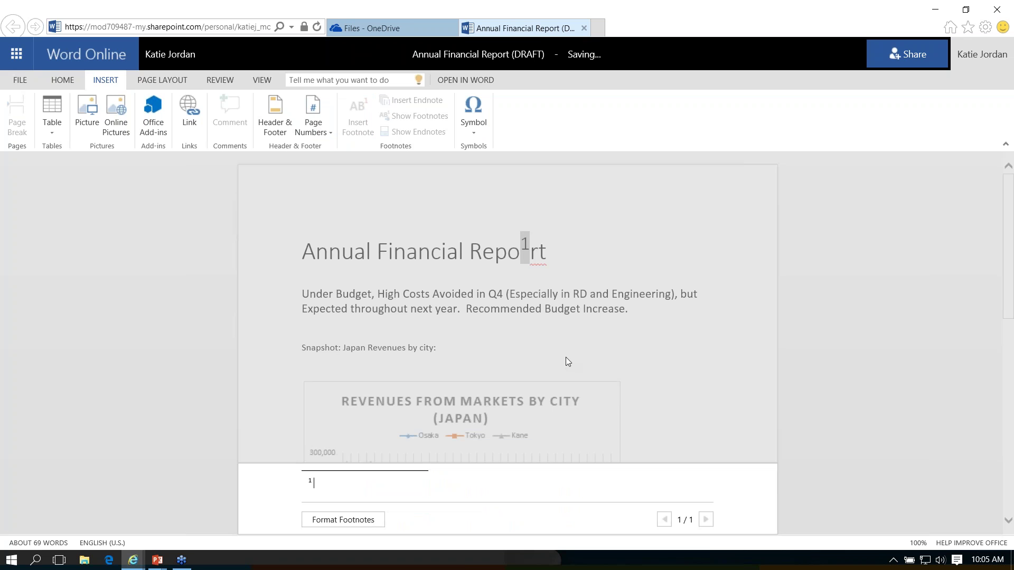
Step: Write footnote 1 as 'This annual financial report covers March 31, 2015, through March 31, 2016'
type("This annual finalncial report coveers")
key("BackSpace")
key("BackSpace")
key("BackSpace")
key("BackSpace")
type("rs 2016")
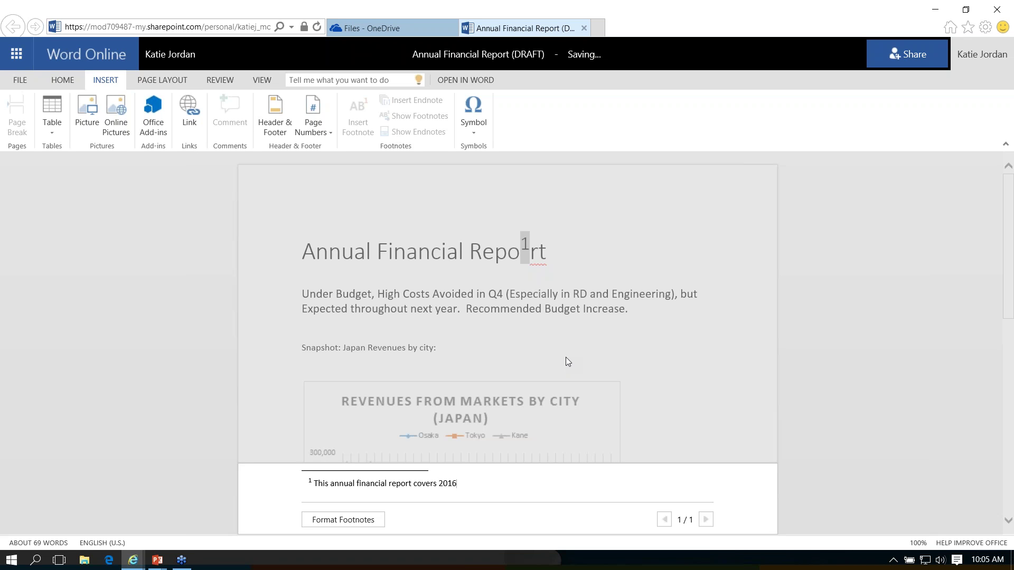
type(", through March 31.")
left_click_drag(437, 479, 442, 480)
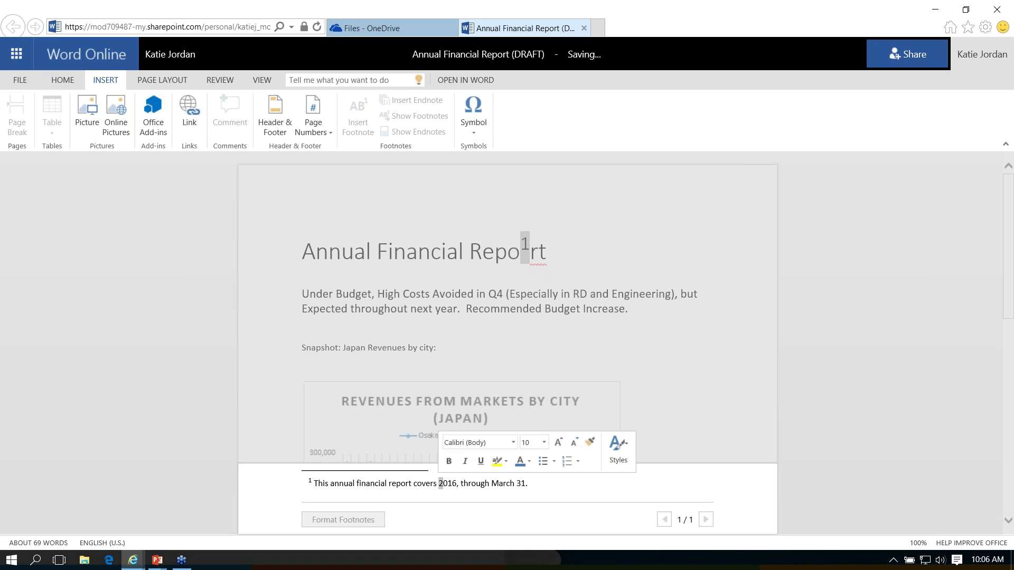
type("March")
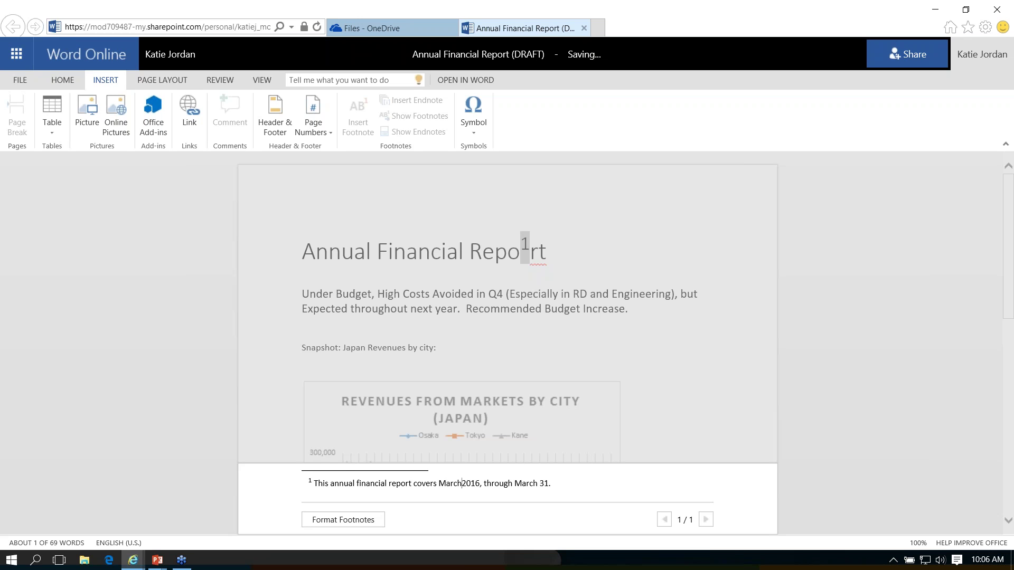
type(" 31")
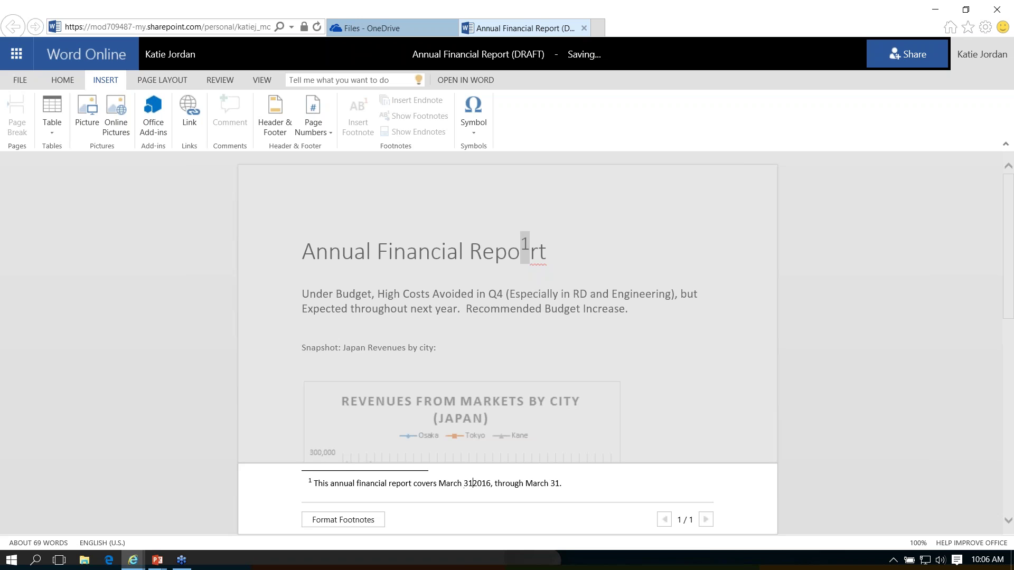
type(", 2015 -")
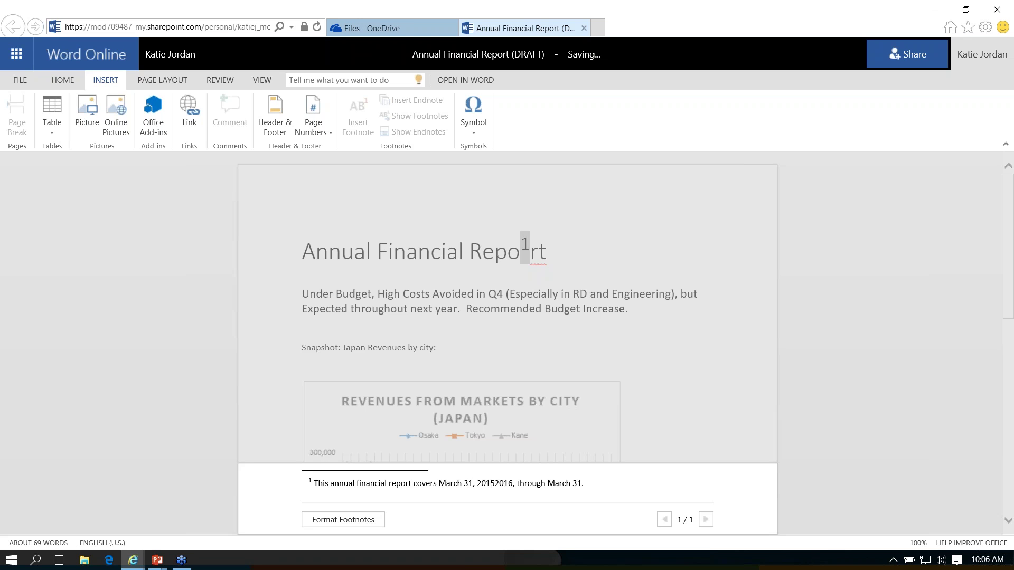
key("BackSpace")
key("BackSpace")
key("BackSpace")
key("BackSpace")
key("BackSpace")
key("BackSpace")
key("BackSpace")
key("Delete")
key("Delete")
key("Delete")
key("Delete")
type("2015")
type(", 2016")
left_click(358, 522)
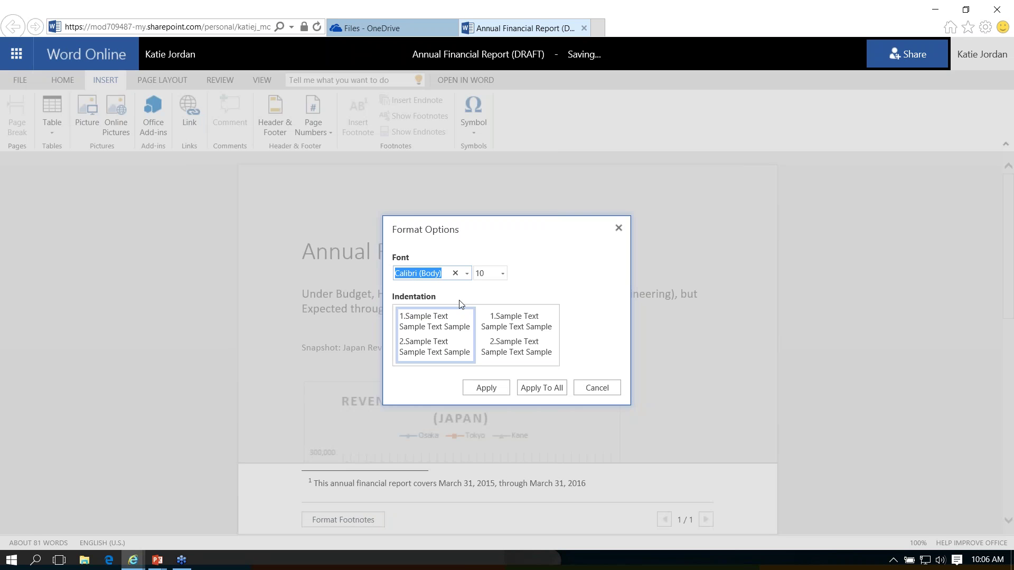
Step: Set footnote font size to 8, apply it to all footnotes, and return to the title
left_click(504, 277)
left_click(489, 291)
left_click(535, 391)
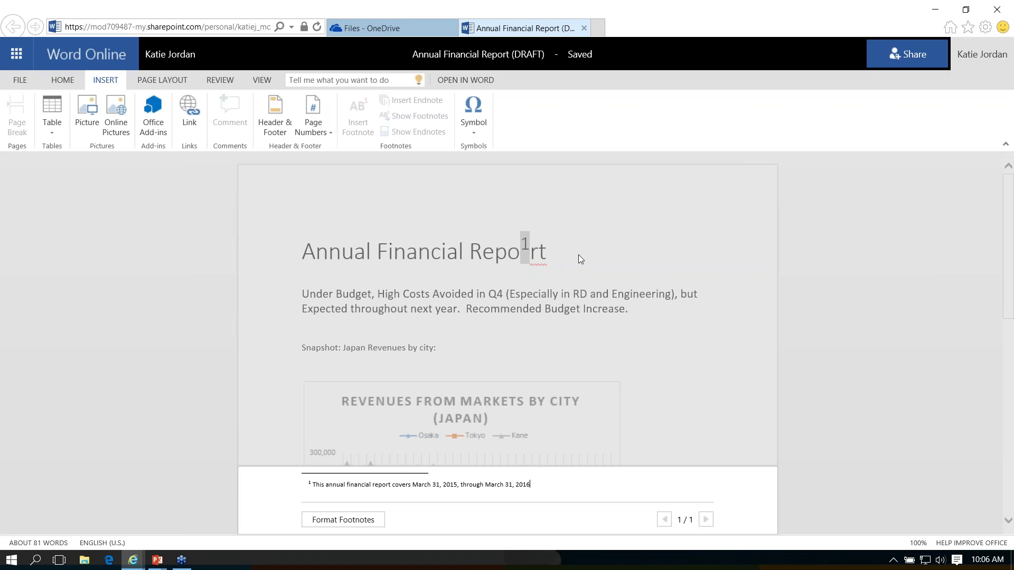
left_click(530, 251)
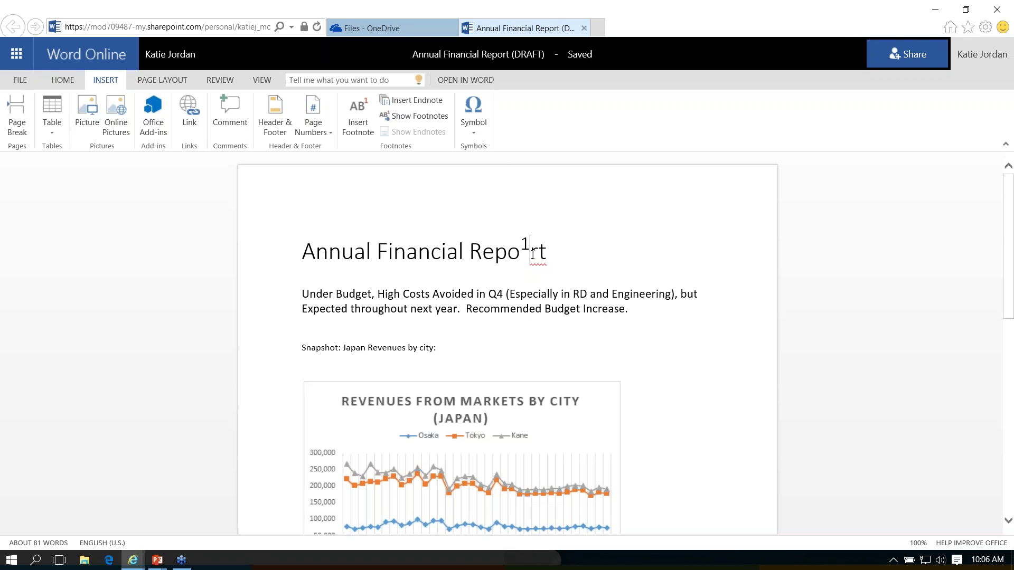
Step: Reposition the footnote 1 mark so it follows 'Report' in the title
key("shift+Left")
key("Delete")
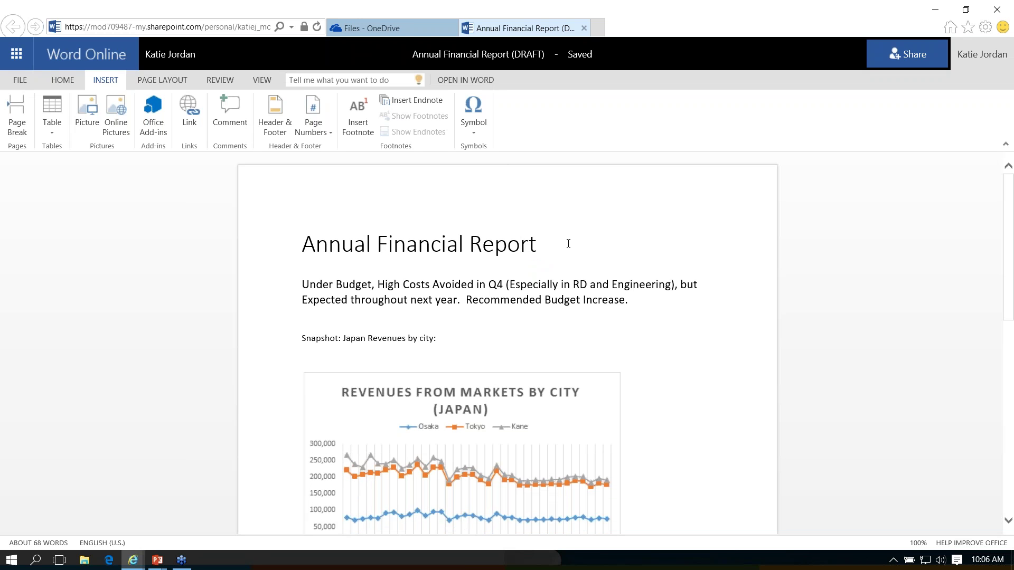
key("ctrl+z")
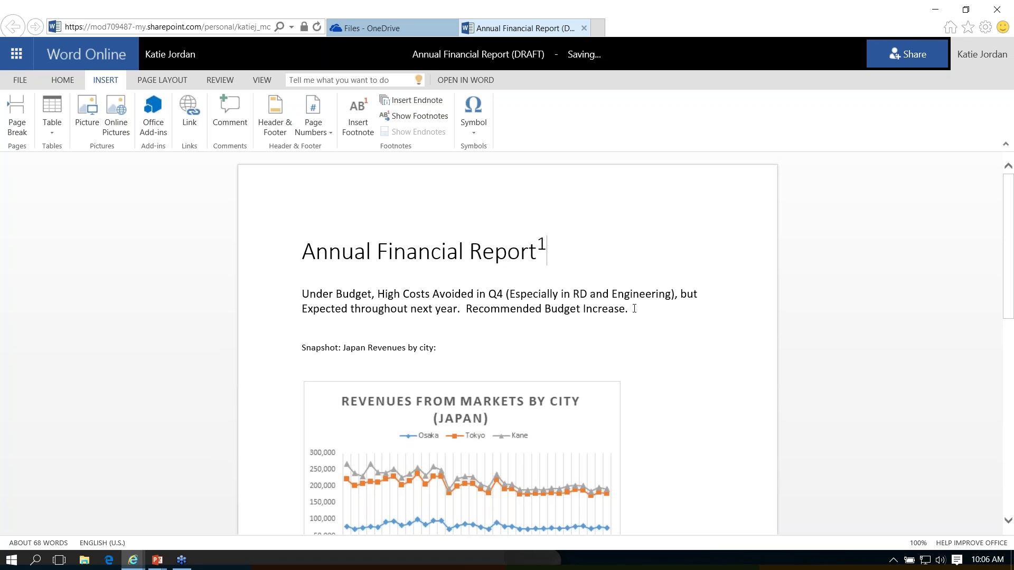
left_click(635, 310)
Step: Insert an endnote after 'Increase.' reading 'This is an endote.', leaving endnote formatting unchanged
left_click(415, 104)
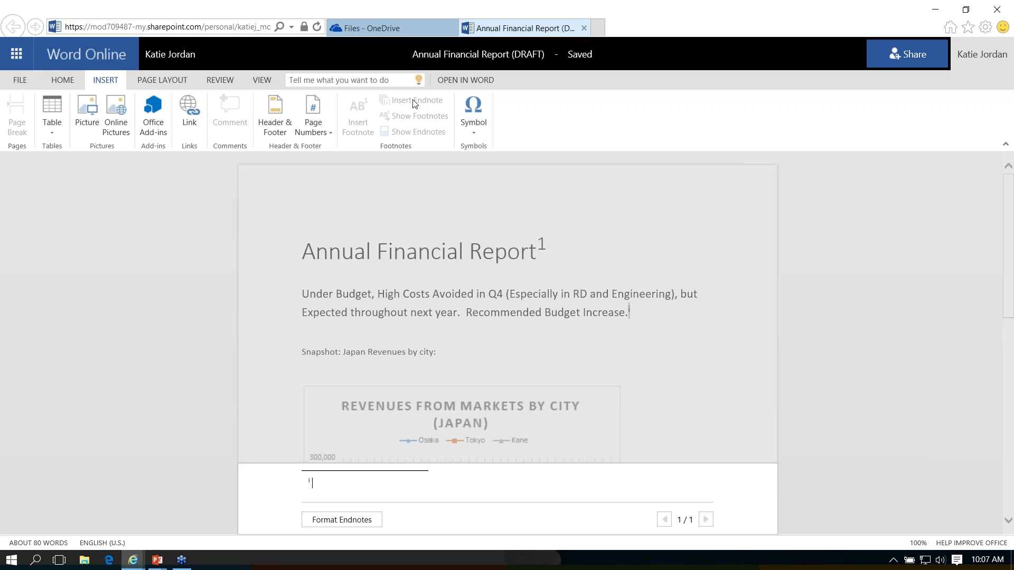
type("This is an endote.")
left_click(356, 525)
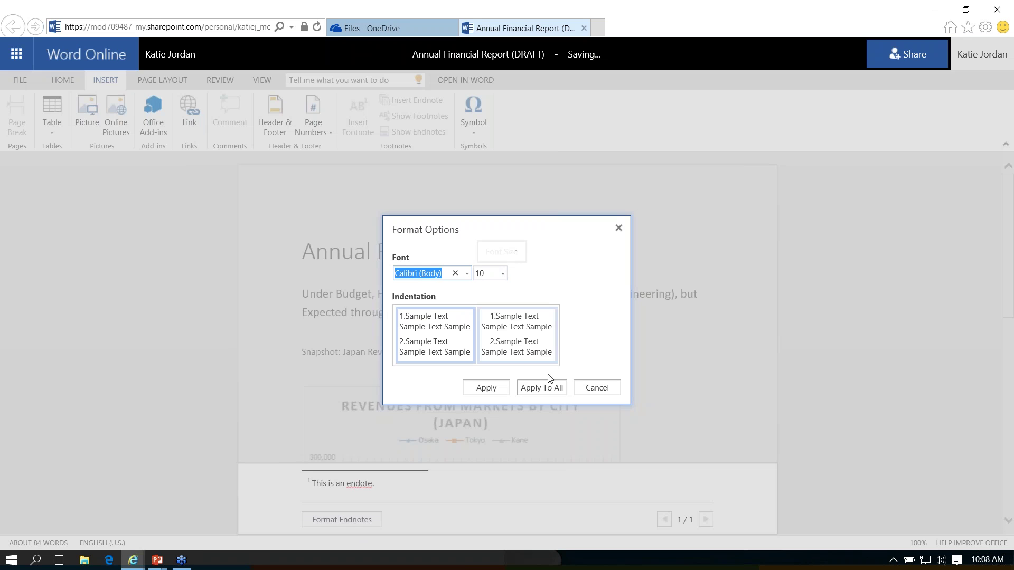
left_click(616, 390)
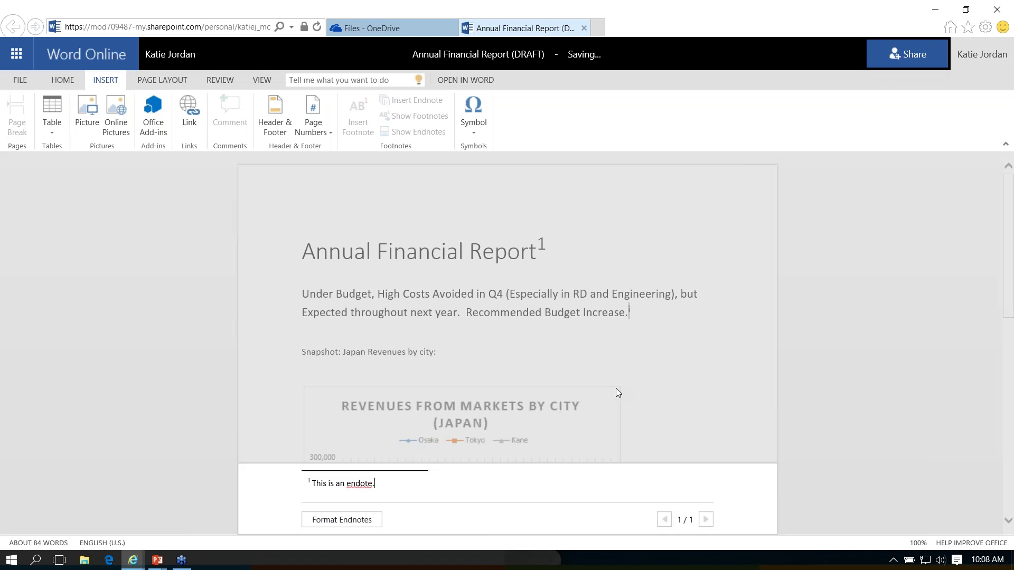
left_click(643, 312)
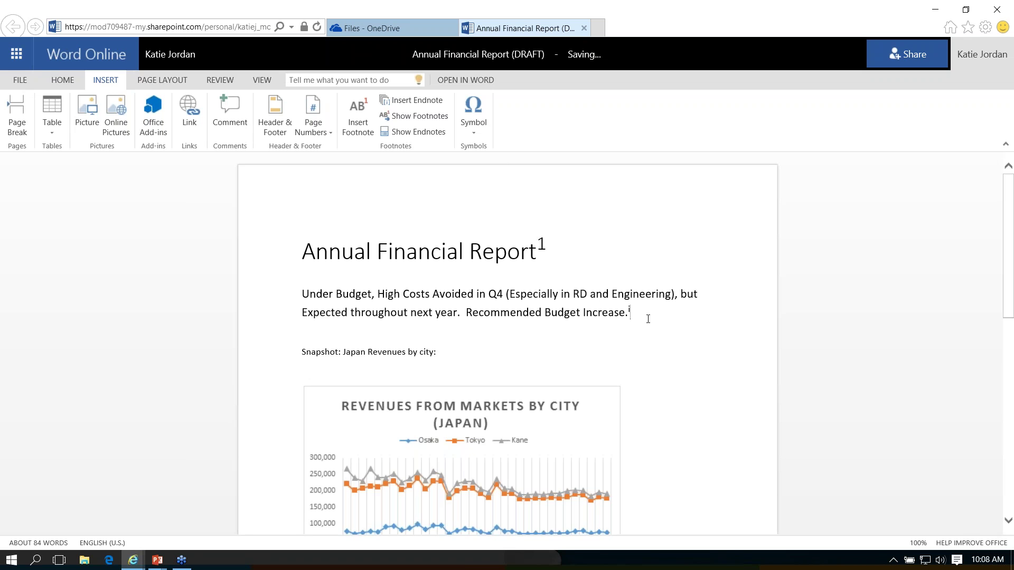
Step: Open the report in desktop Word and accept the Microsoft Office security prompt
scroll(647, 319, "down", 10)
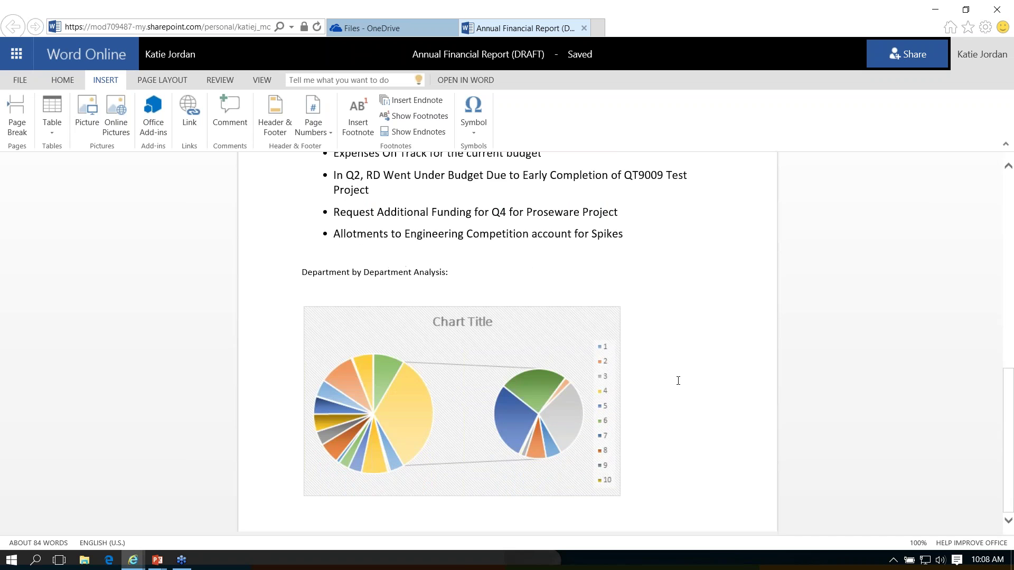
scroll(690, 396, "up", 10)
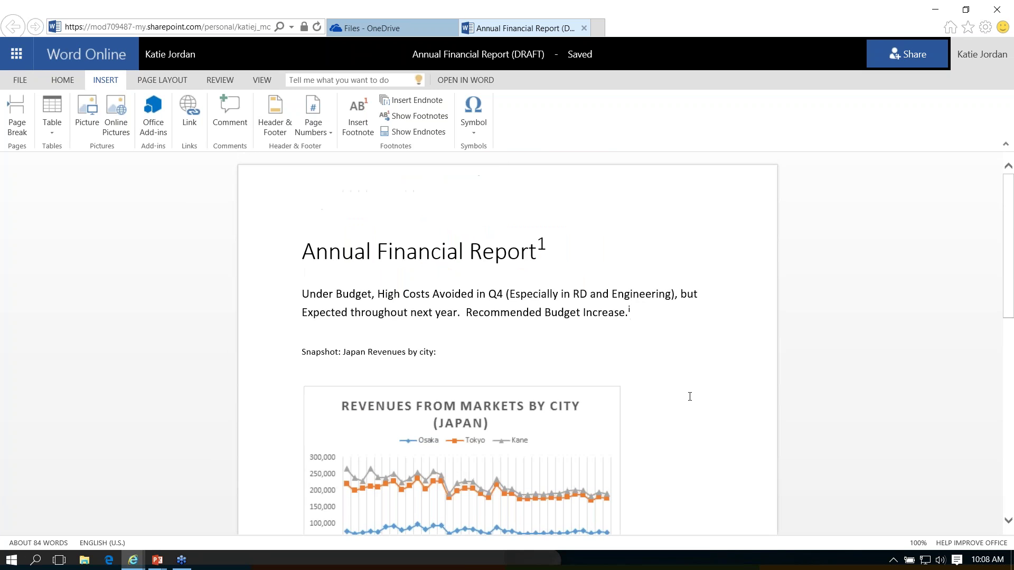
scroll(689, 396, "down", 10)
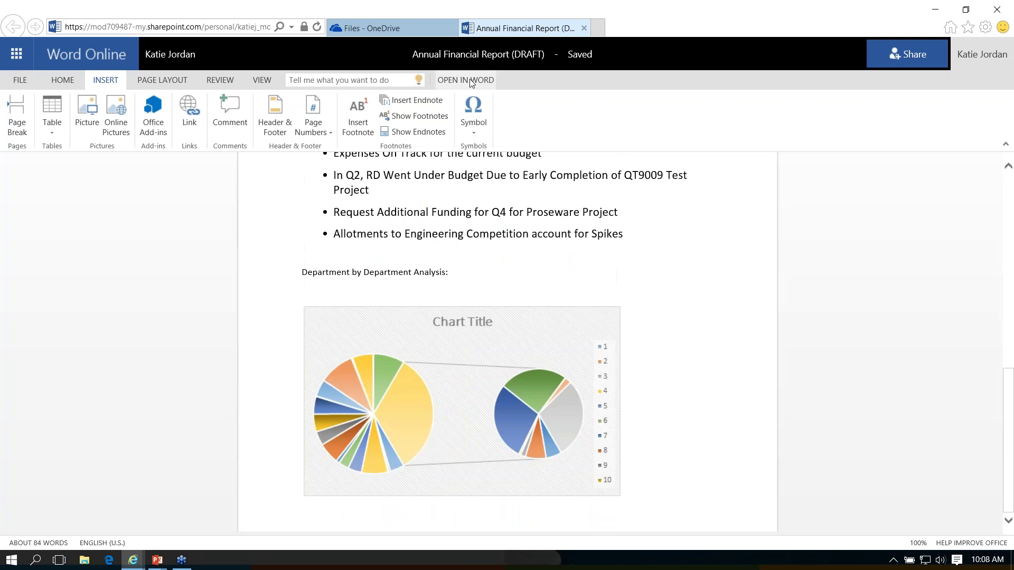
left_click(470, 79)
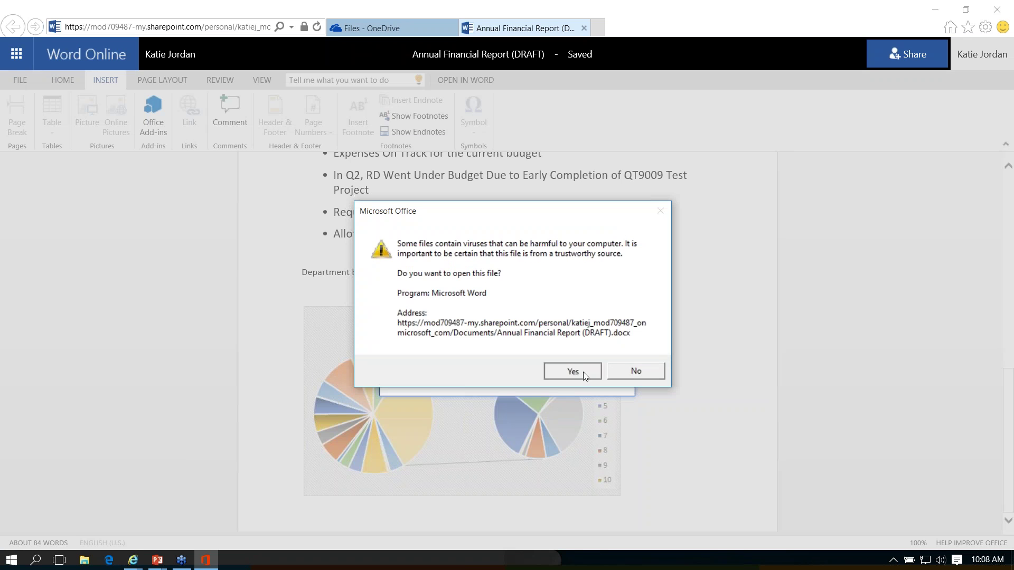
left_click(584, 372)
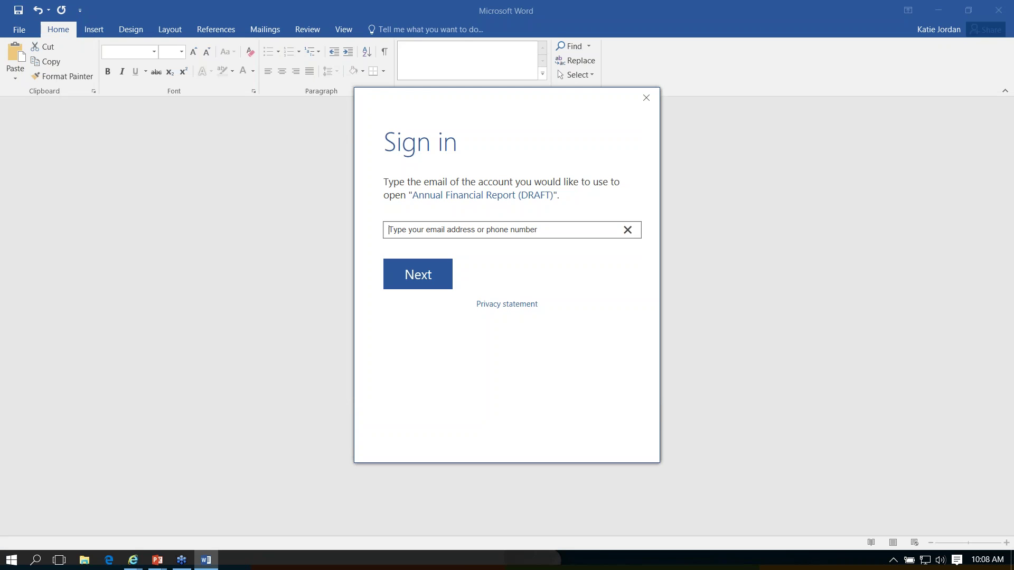
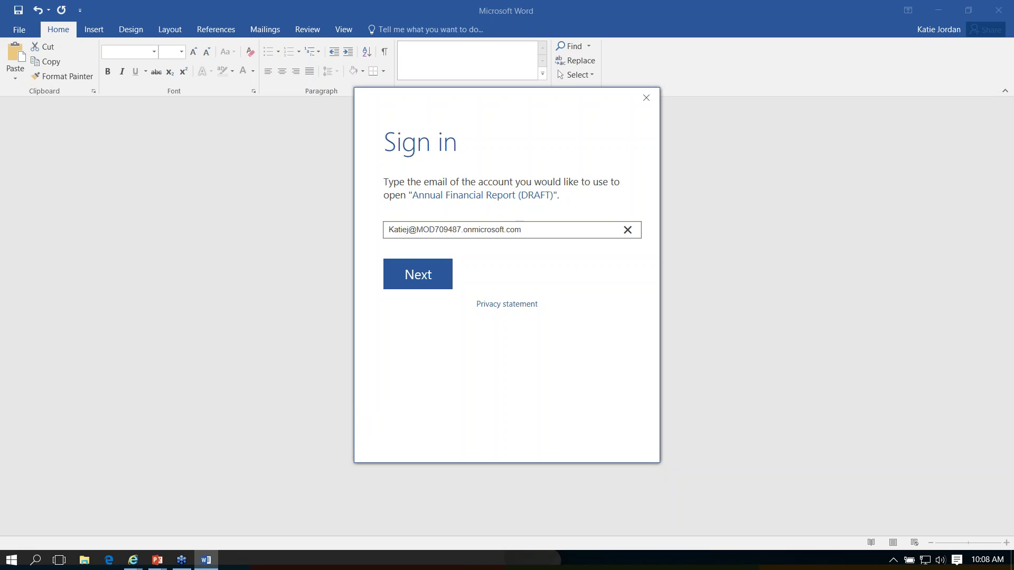
Step: Enter the account e-mail at sign-in, skip the password step, then choose Edit Document
left_click(426, 278)
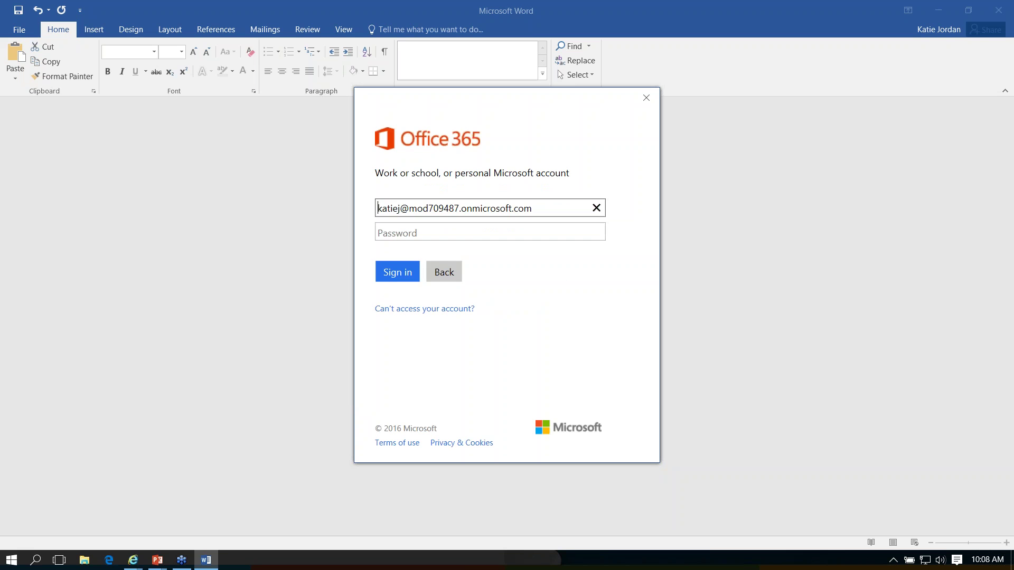
left_click(438, 280)
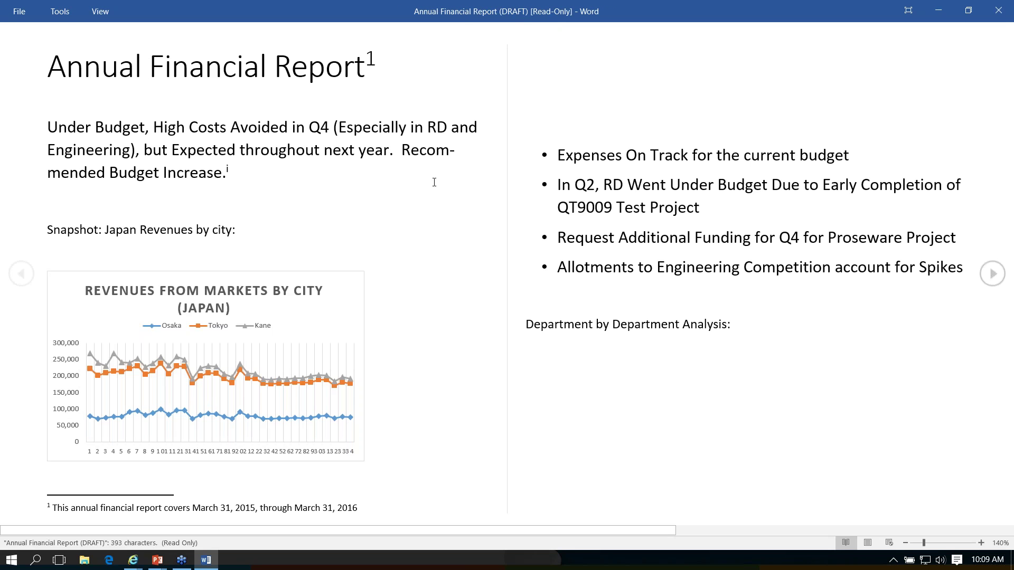
left_click(100, 12)
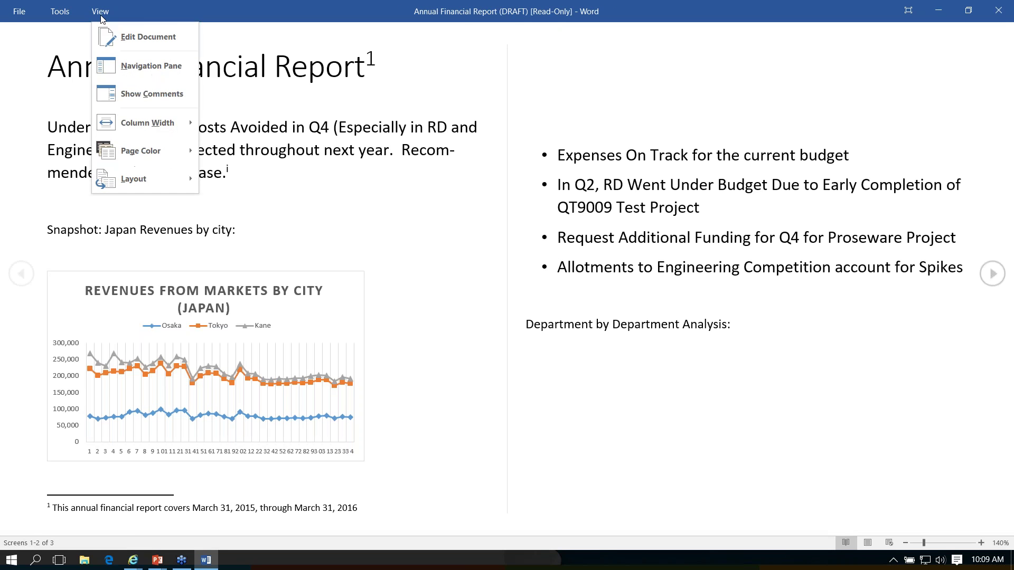
left_click(140, 38)
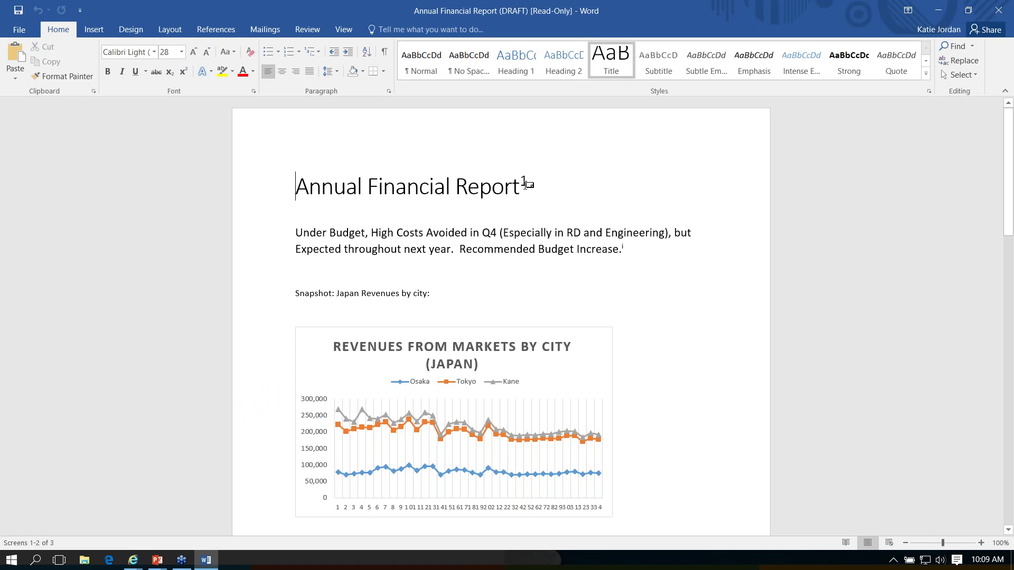
Step: Read the tooltips for footnote 1 and endnote i, then scroll to page 1's footnote area
mouse_move(525, 183)
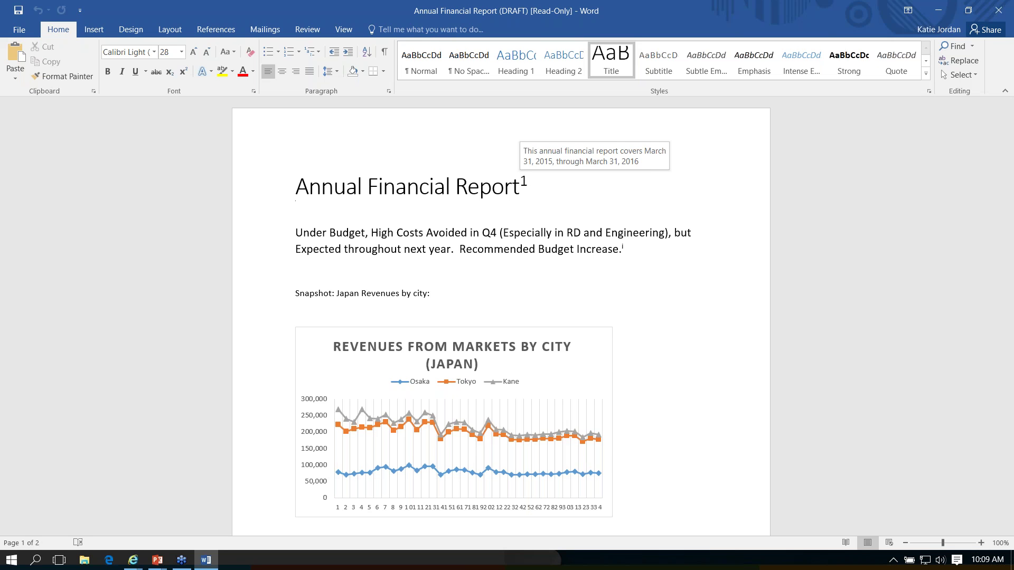
mouse_move(623, 241)
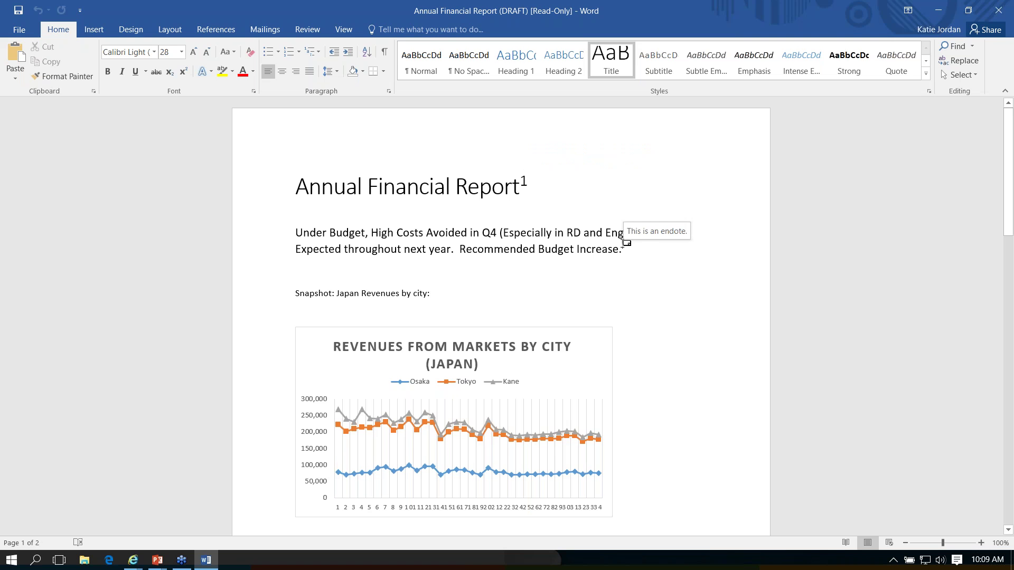
scroll(641, 292, "down", 3)
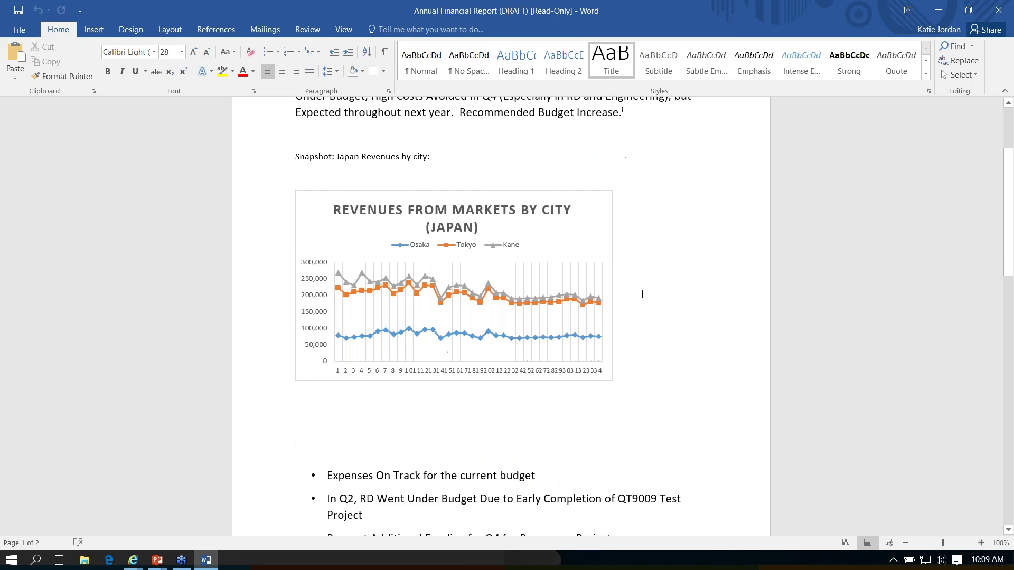
scroll(642, 294, "down", 9)
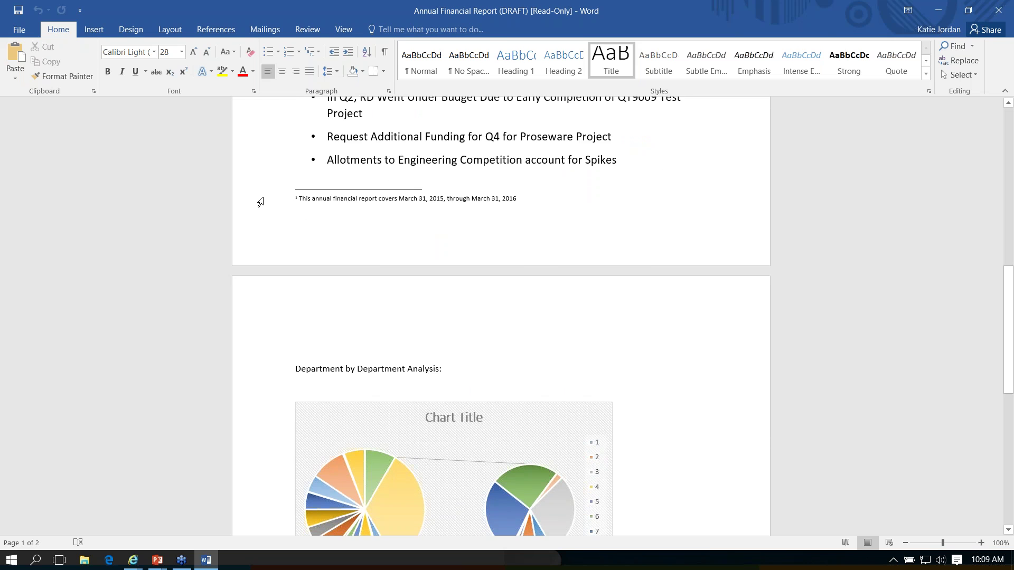
Step: Select the footnote 1 line at the bottom of page 1
left_click(258, 200)
left_click(332, 199)
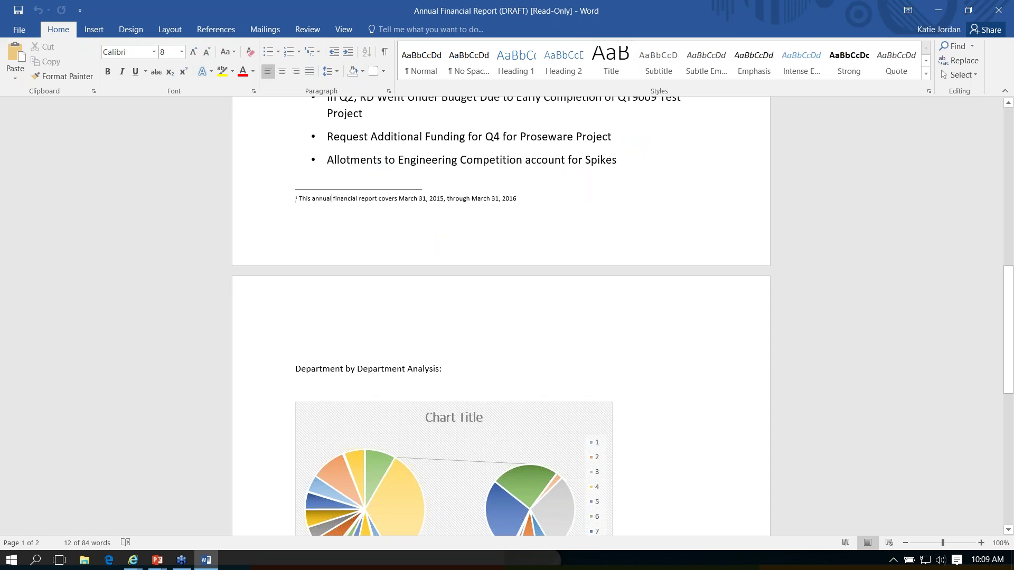
left_click(274, 204)
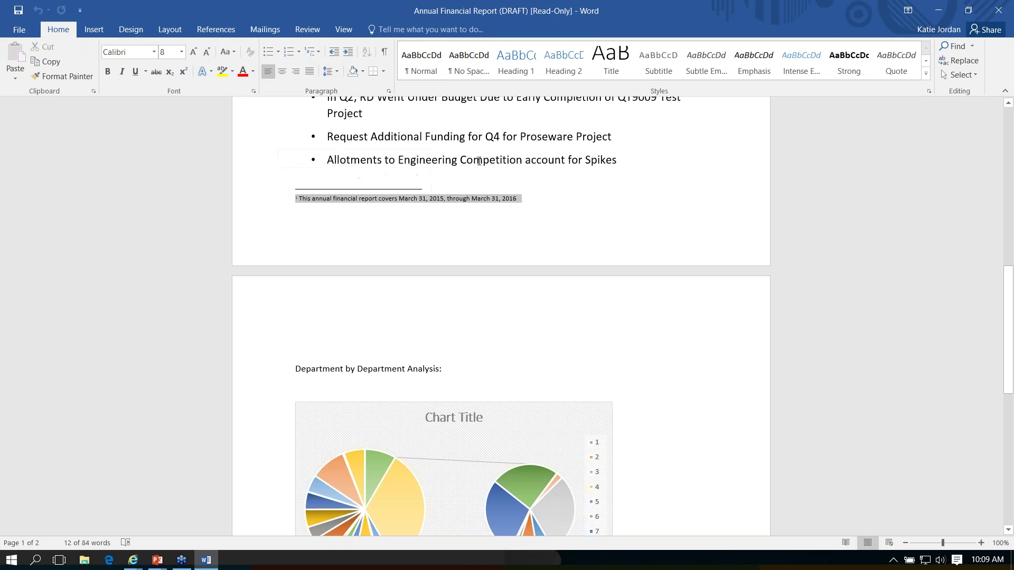
key("shift+F5")
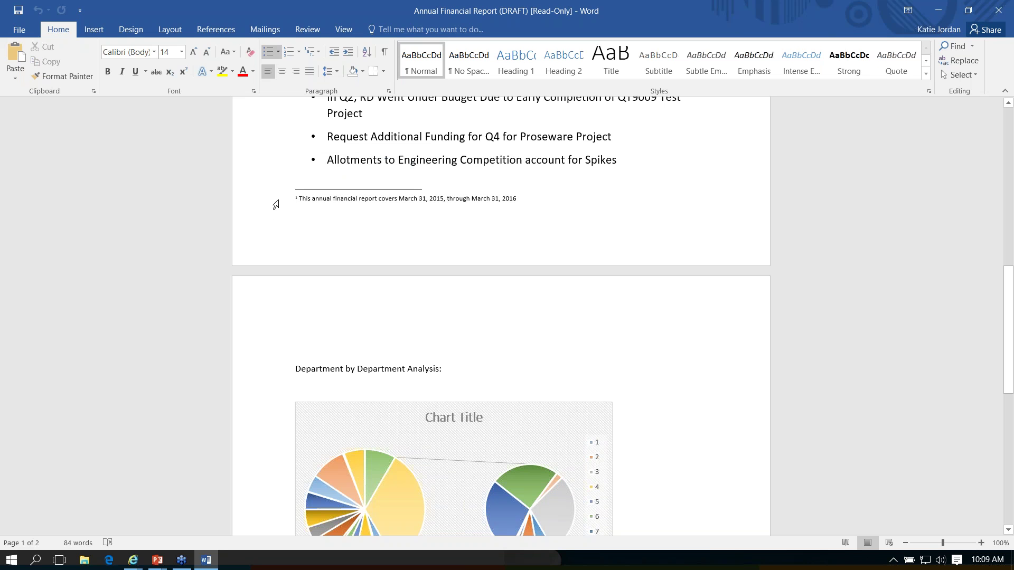
left_click(274, 204)
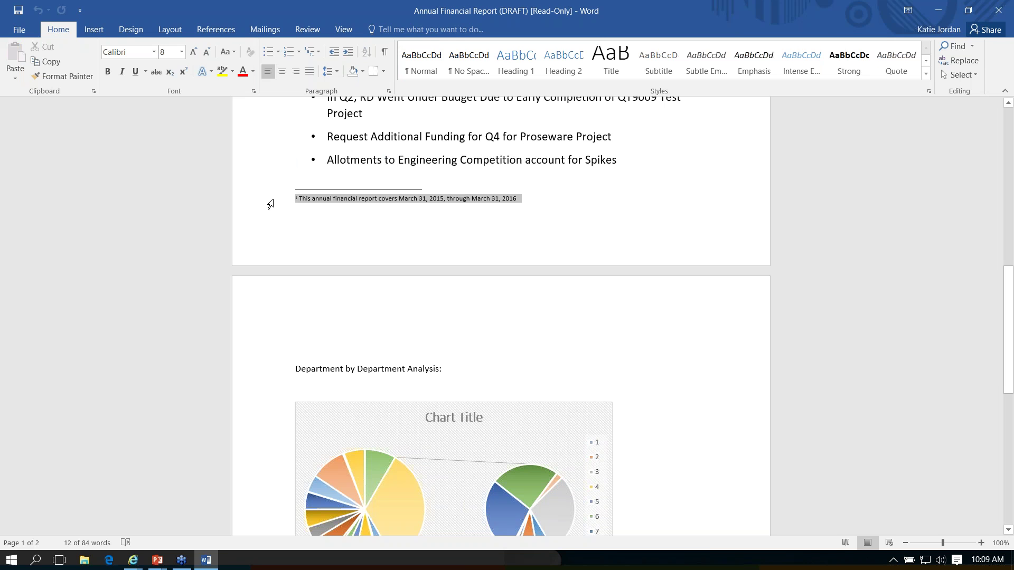
Step: Check the Next Footnote options on the References tab and scroll back to the title
left_click(224, 33)
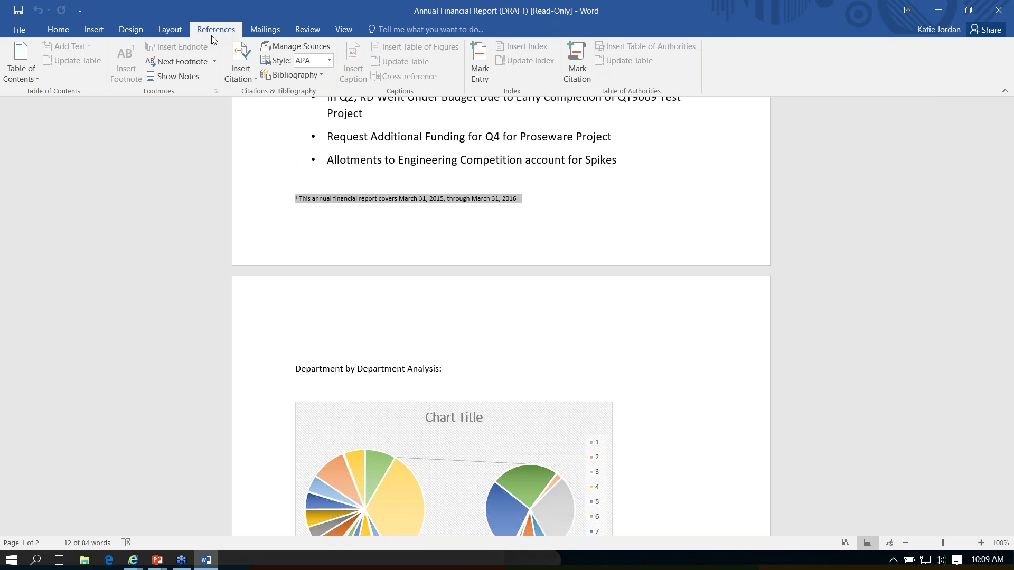
left_click(213, 62)
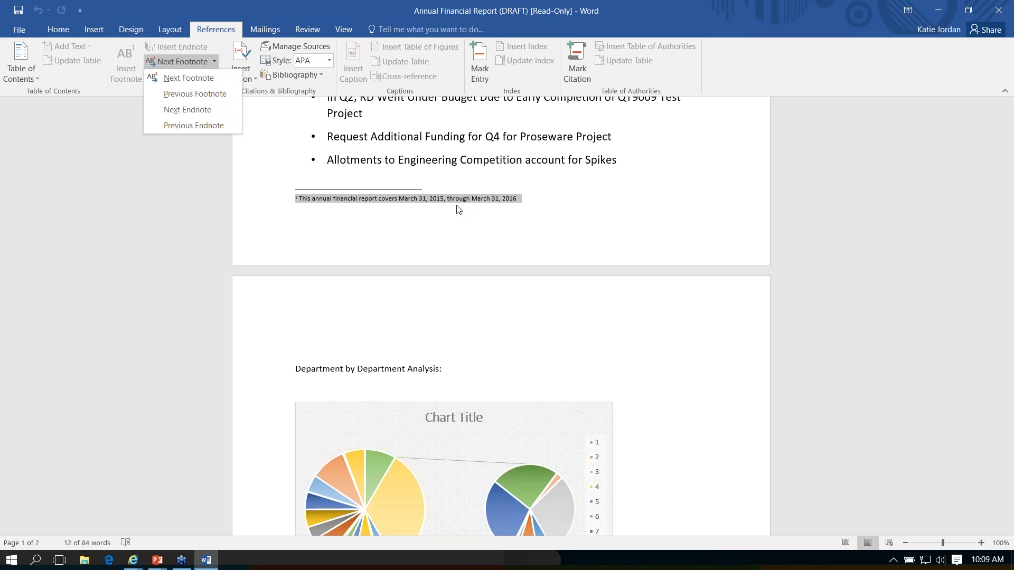
left_click(526, 211)
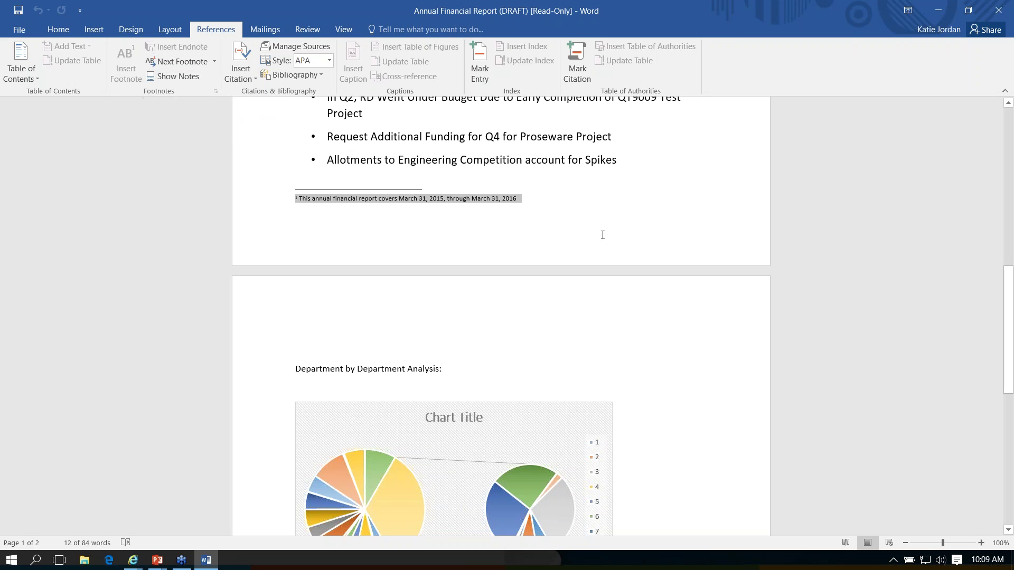
scroll(603, 235, "up", 10)
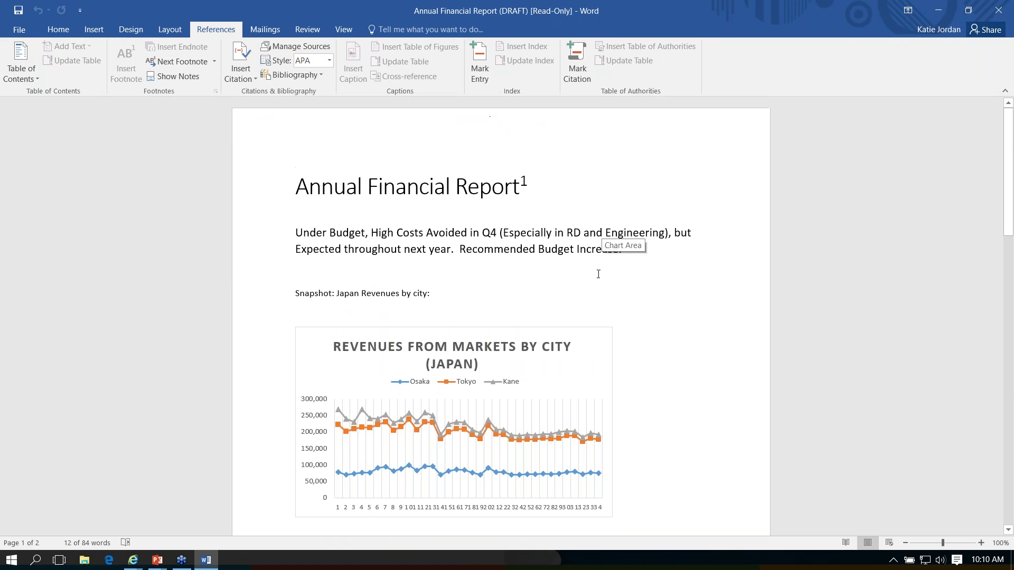
Step: Add footnote 2 reading 'This is my second footnote.' after the Snapshot line, then select both footnotes
left_click(443, 295)
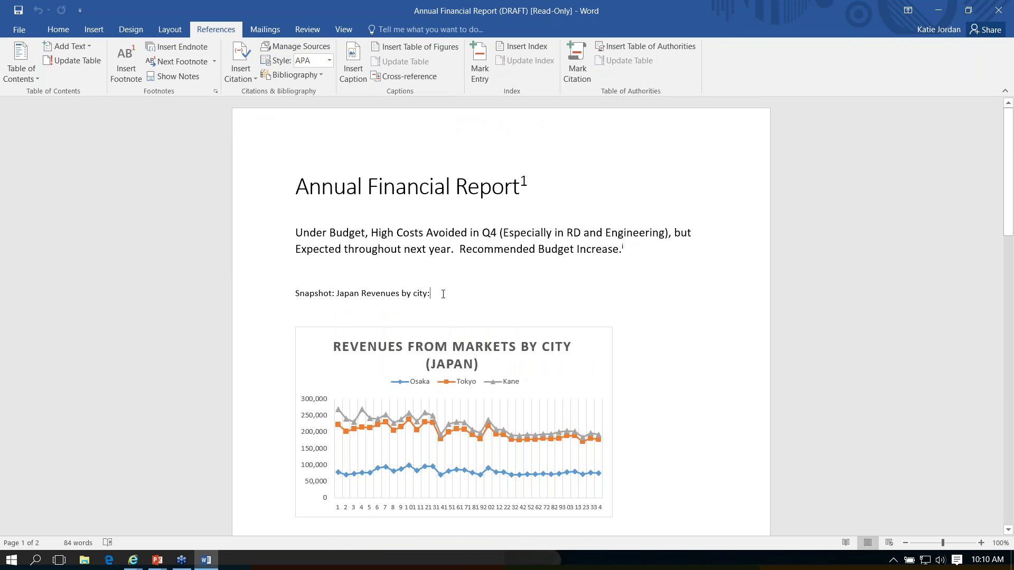
left_click(126, 62)
type("This is my s")
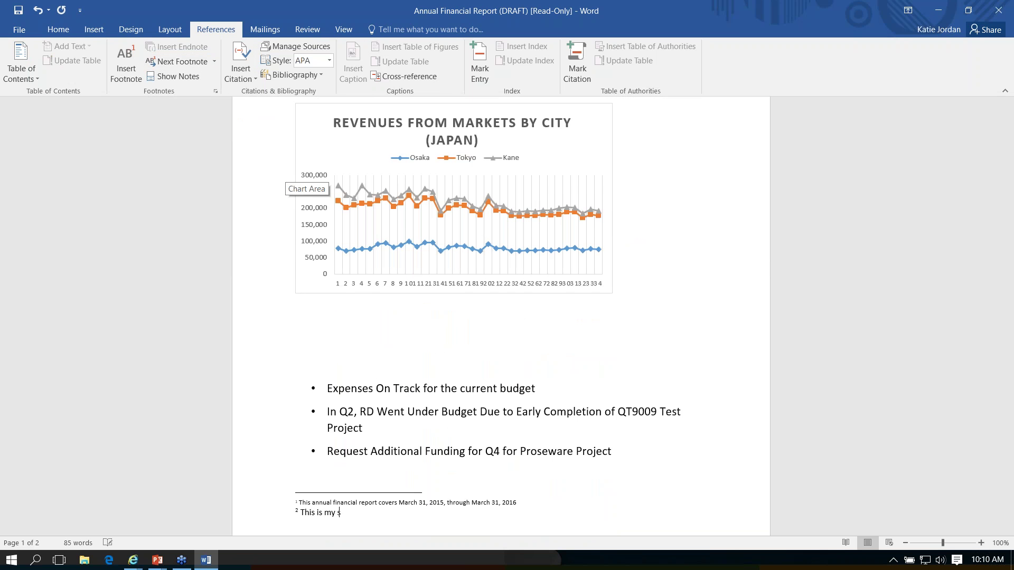
type("econd footnote.")
triple_click(264, 516)
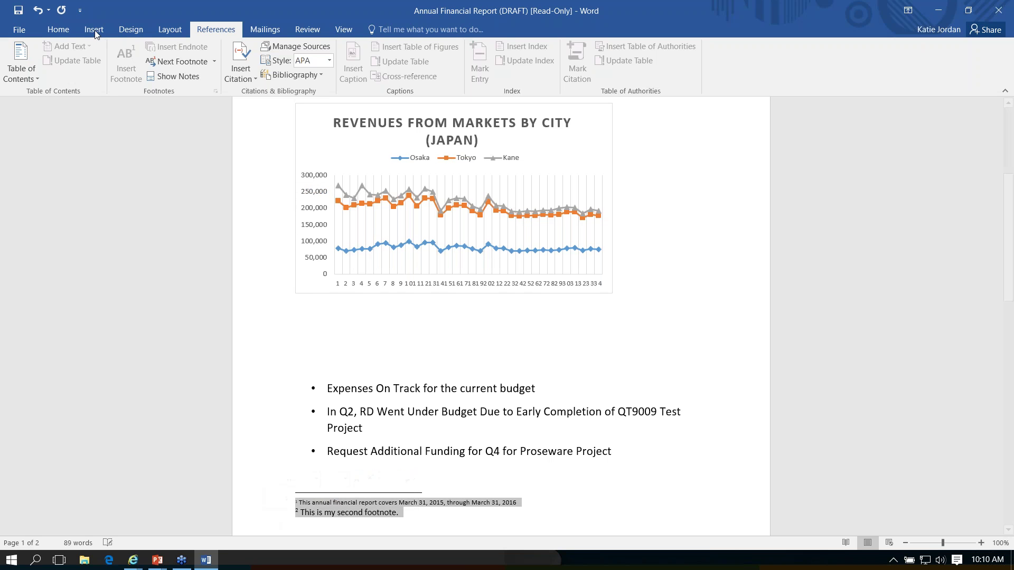
left_click(58, 29)
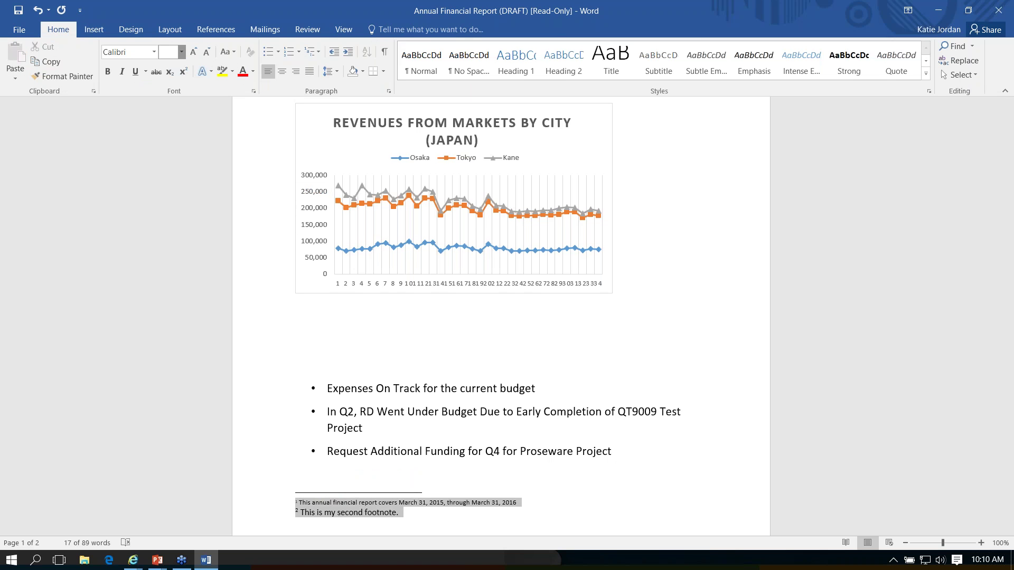
Step: Set the selected footnotes to 12 point font size
left_click(182, 52)
left_click(166, 117)
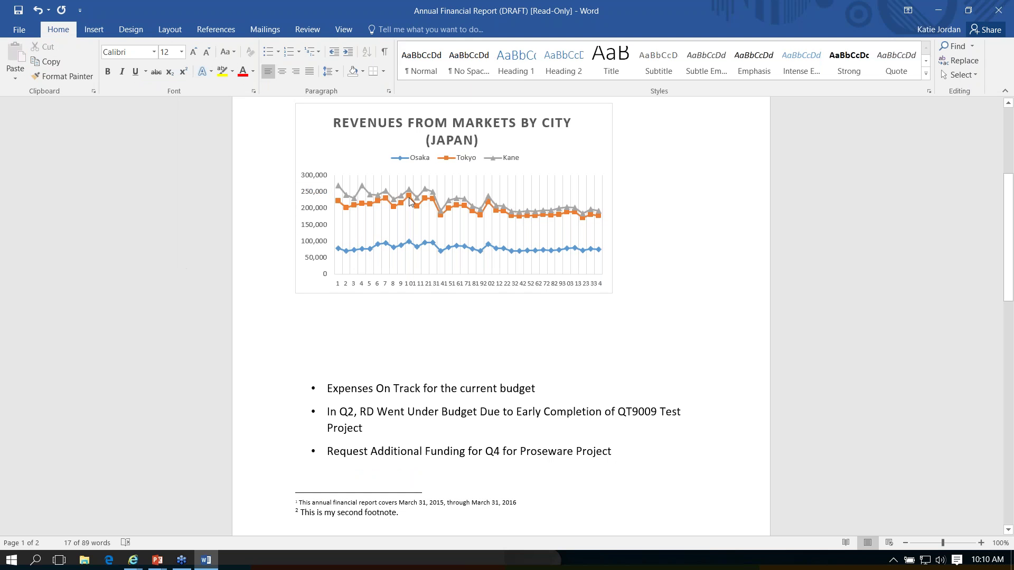
scroll(502, 316, "up", 5)
left_click(635, 253)
Step: Review the endnote on page 2, then return to the intro paragraph and report title
scroll(640, 262, "down", 12)
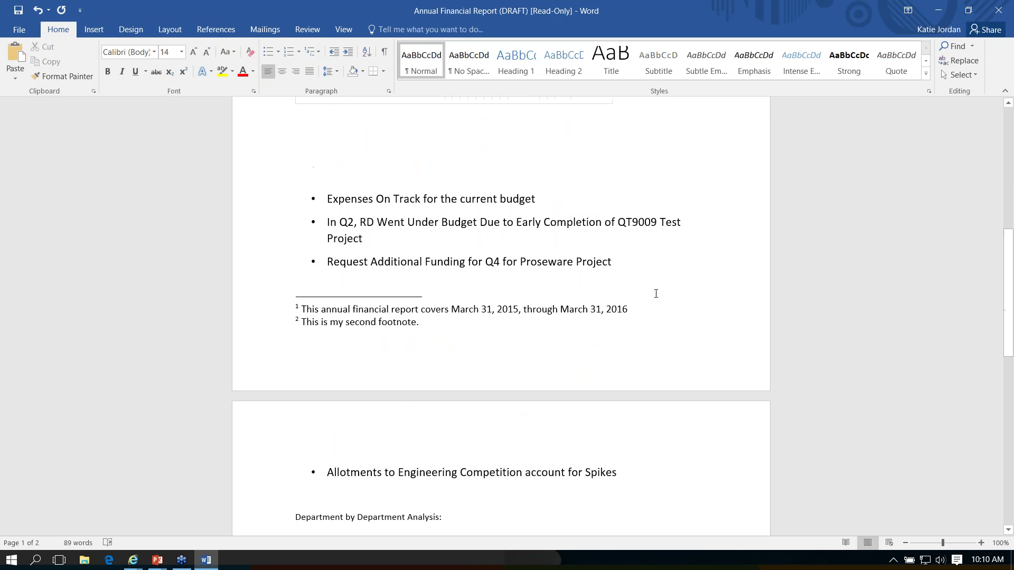
scroll(660, 307, "down", 10)
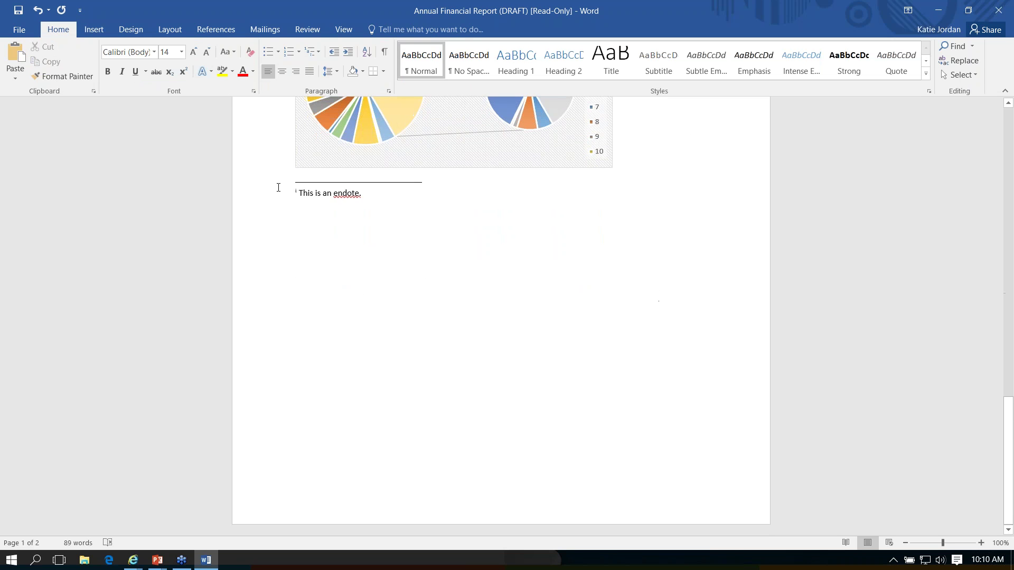
left_click(263, 200)
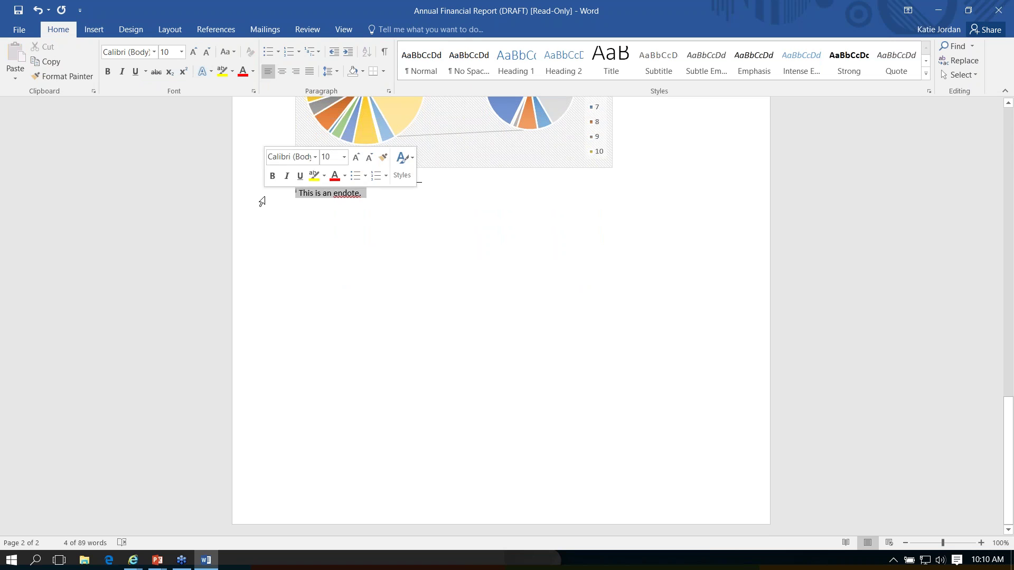
left_click(294, 193)
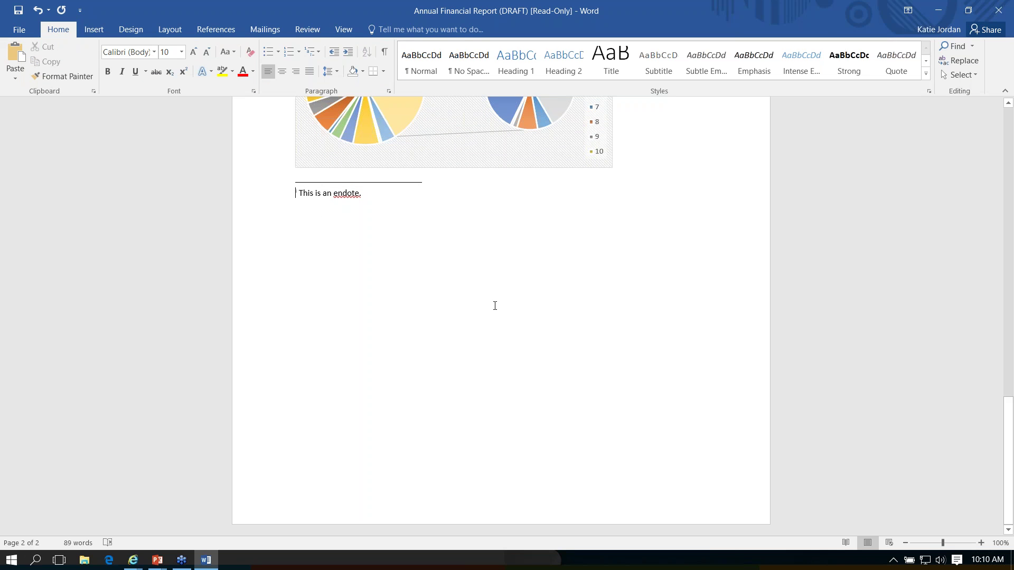
scroll(494, 306, "up", 15)
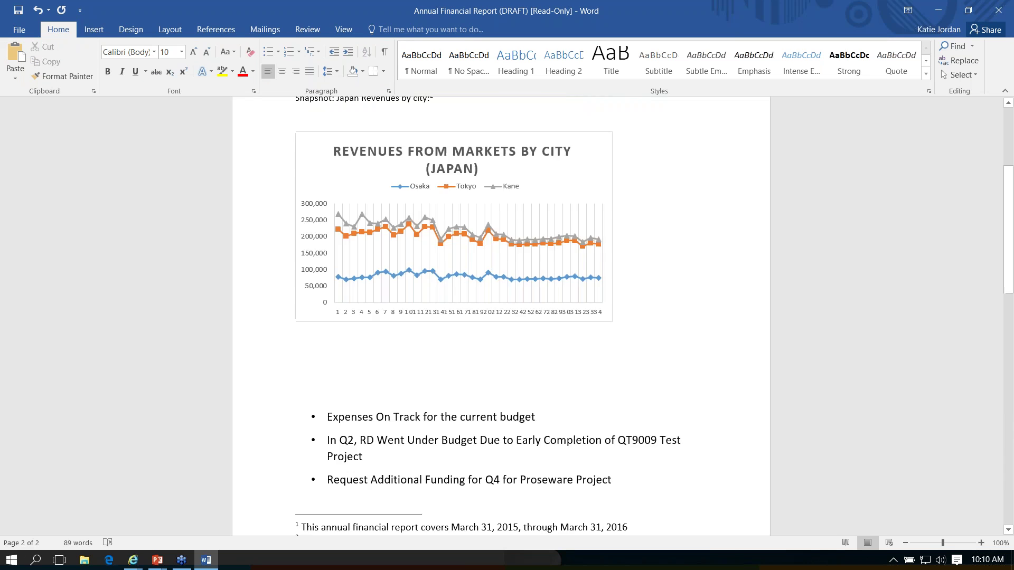
left_click(635, 249)
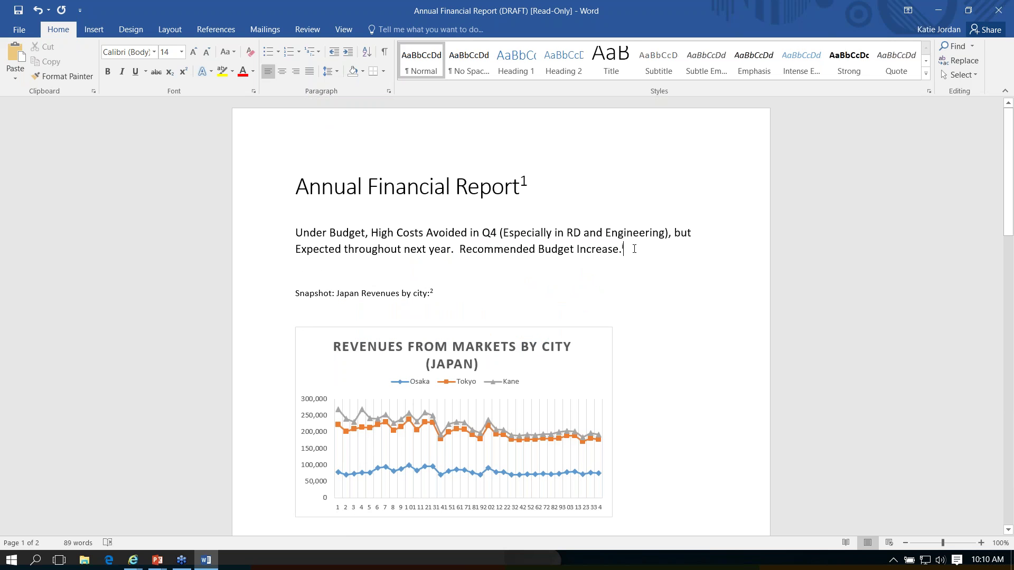
left_click(532, 185)
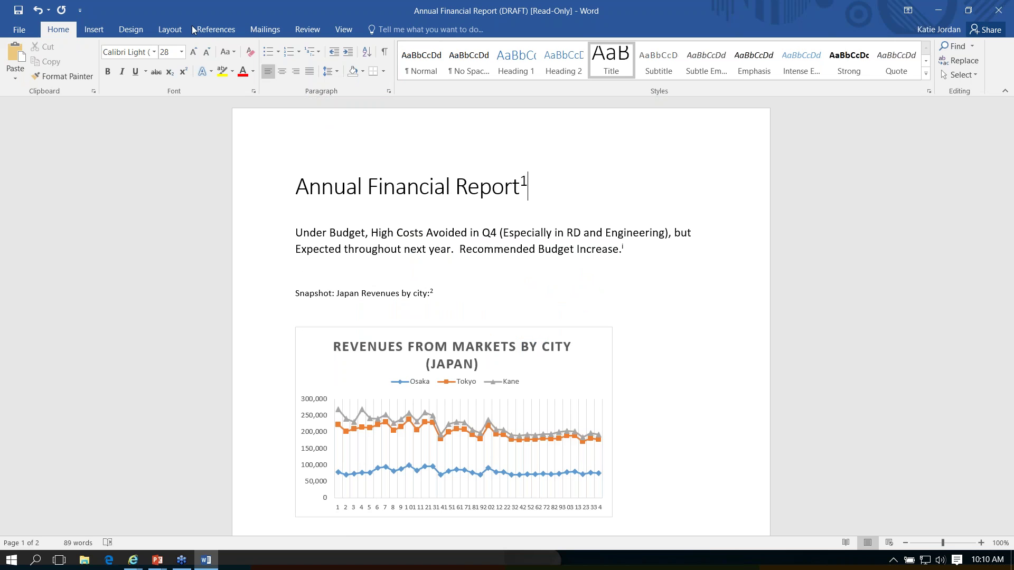
Step: Show the References tools, preview the note texts, and move to footnote 1's line
left_click(214, 30)
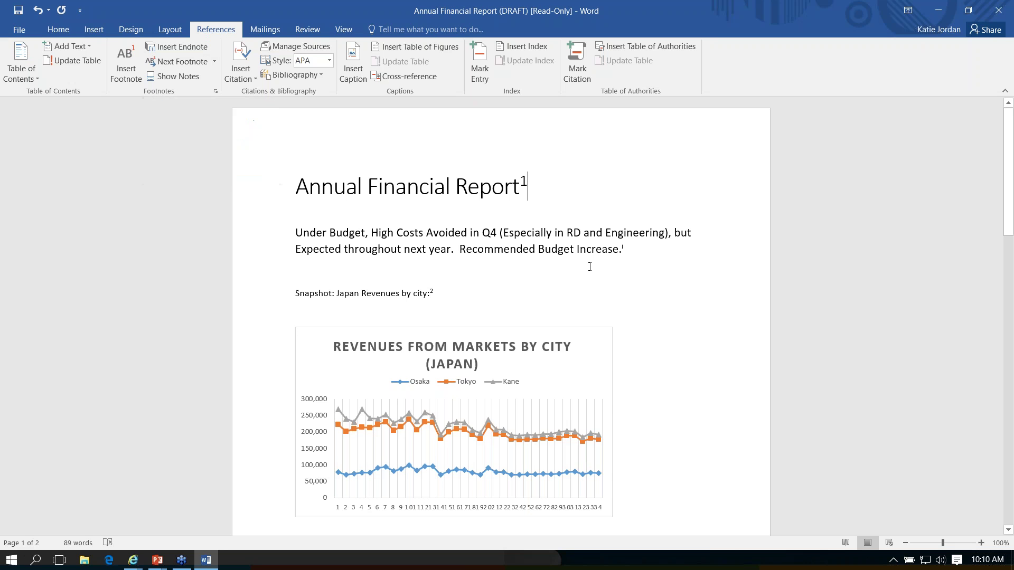
mouse_move(621, 250)
mouse_move(524, 182)
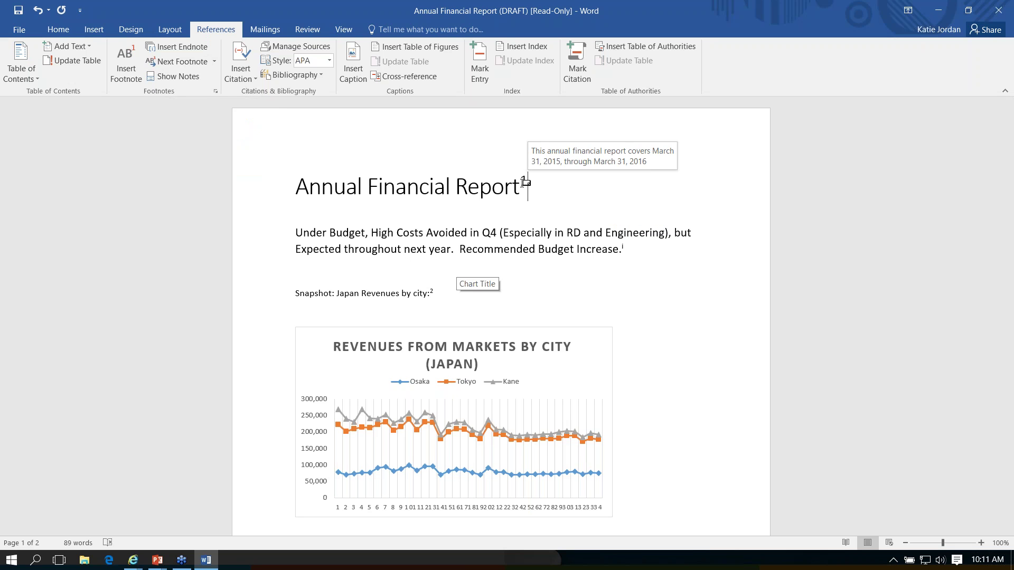
key("End")
scroll(546, 255, "down", 5)
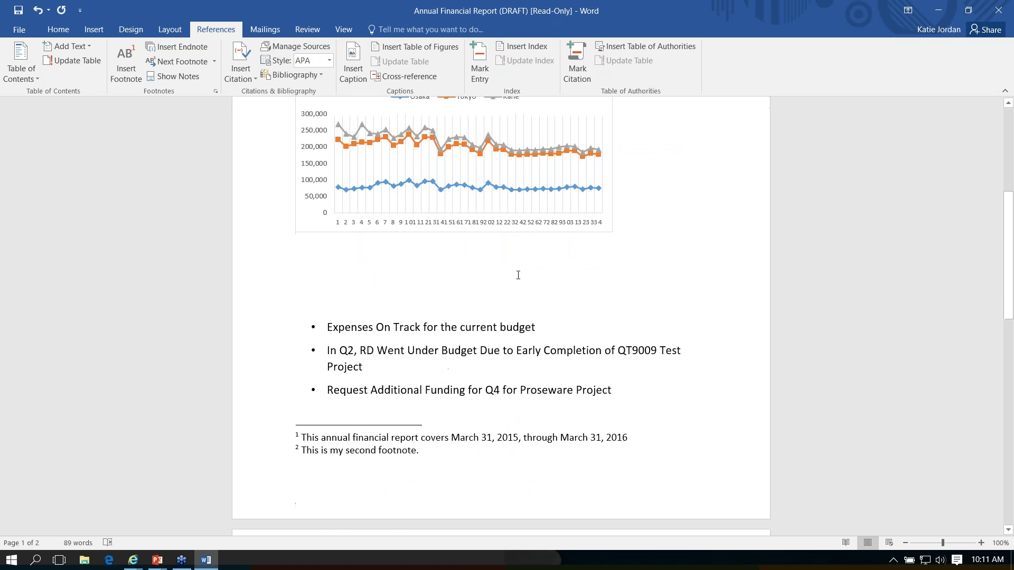
Step: Add footnote 3 after 'budget' with footnote 1's pasted reporting-period text, removing the duplicate number
left_click(264, 442)
key("ctrl+c")
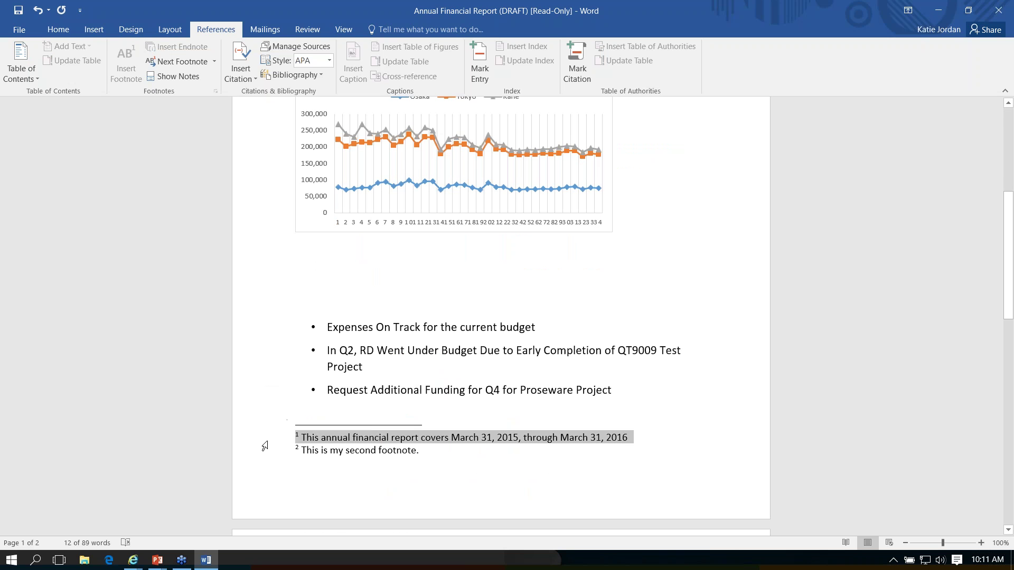
scroll(264, 446, "up", 5)
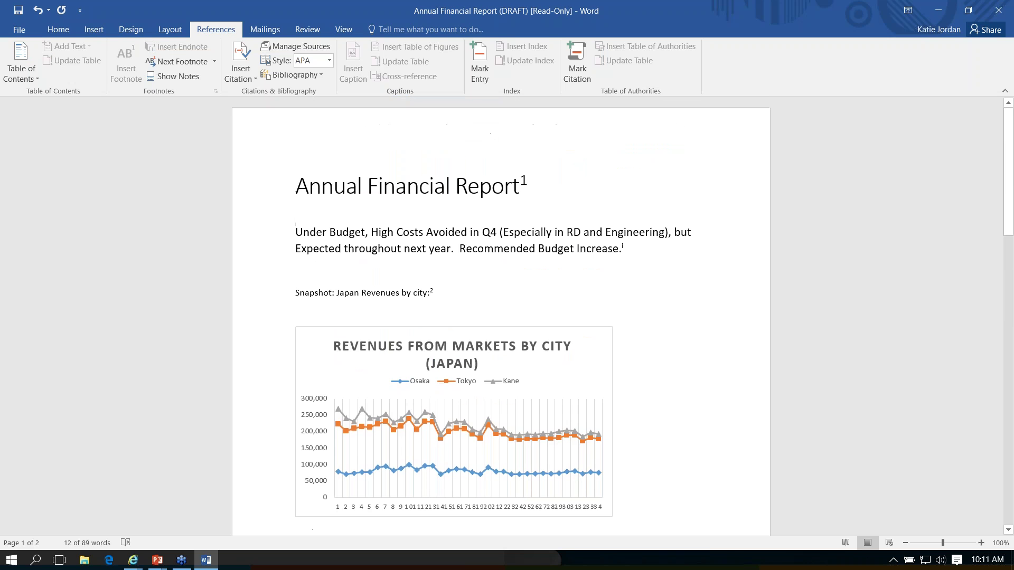
scroll(559, 355, "down", 5)
left_click(559, 356)
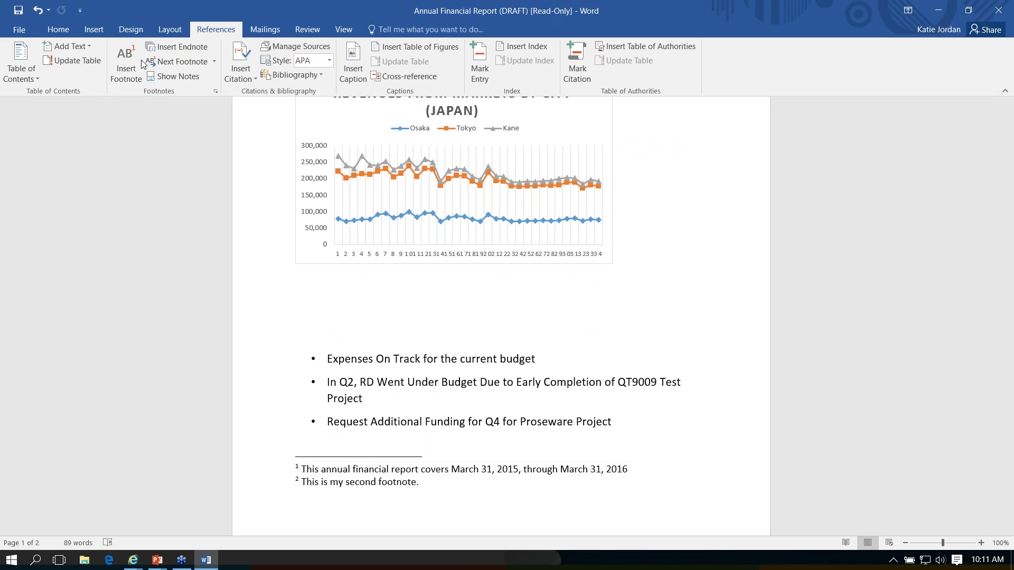
left_click(126, 62)
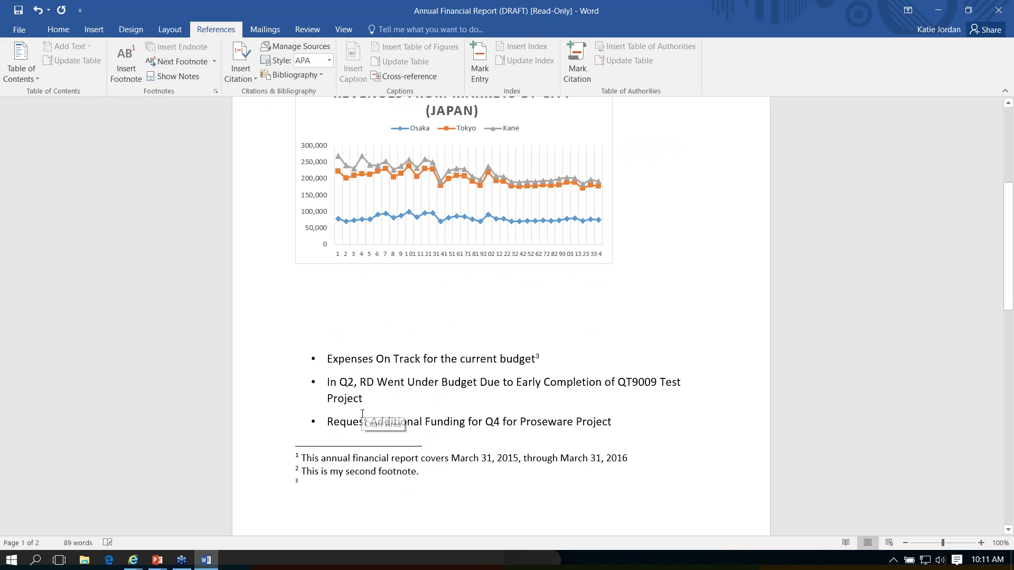
key("ctrl+v")
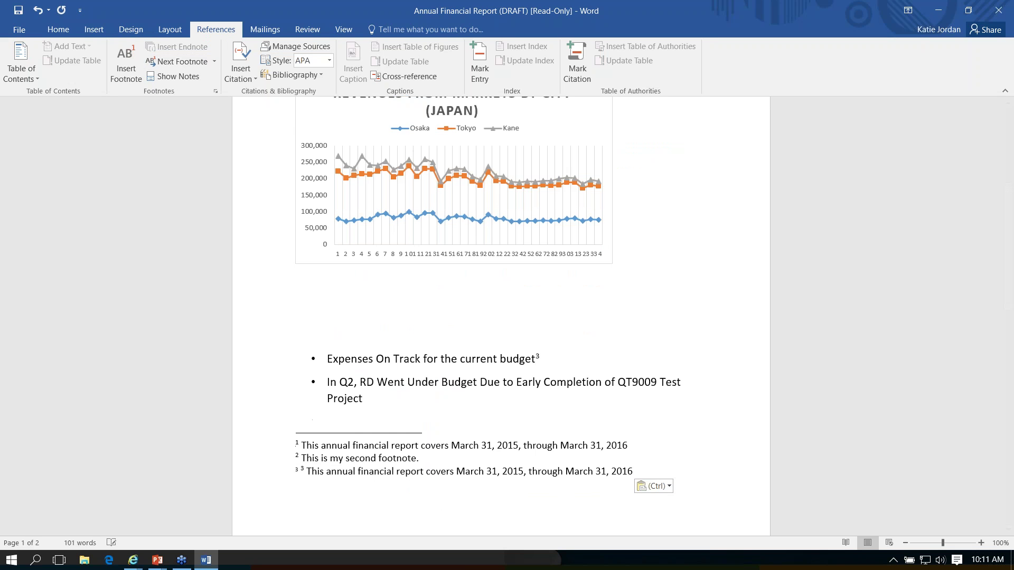
key("Right")
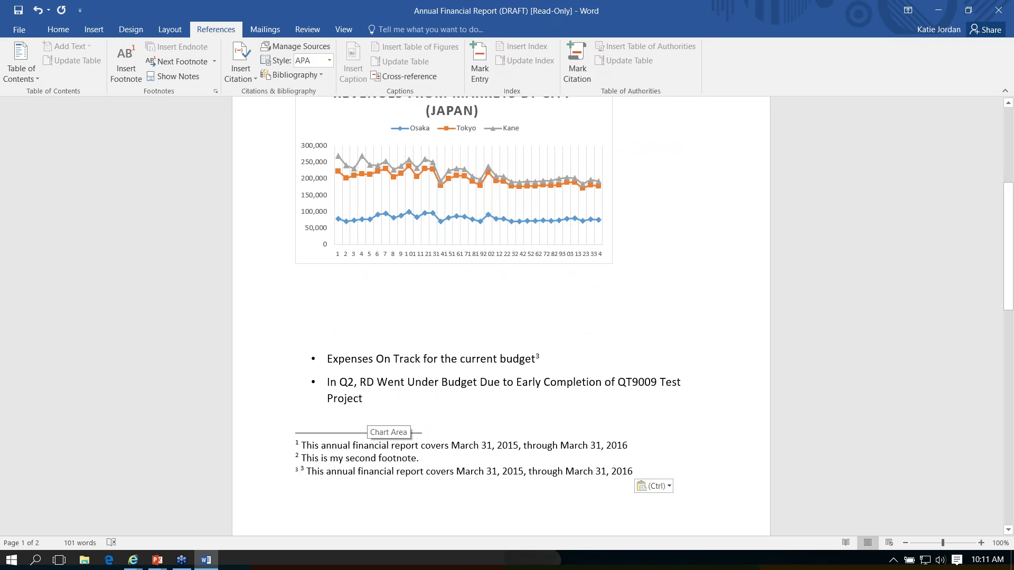
key("Delete")
key("Delete")
key("Delete")
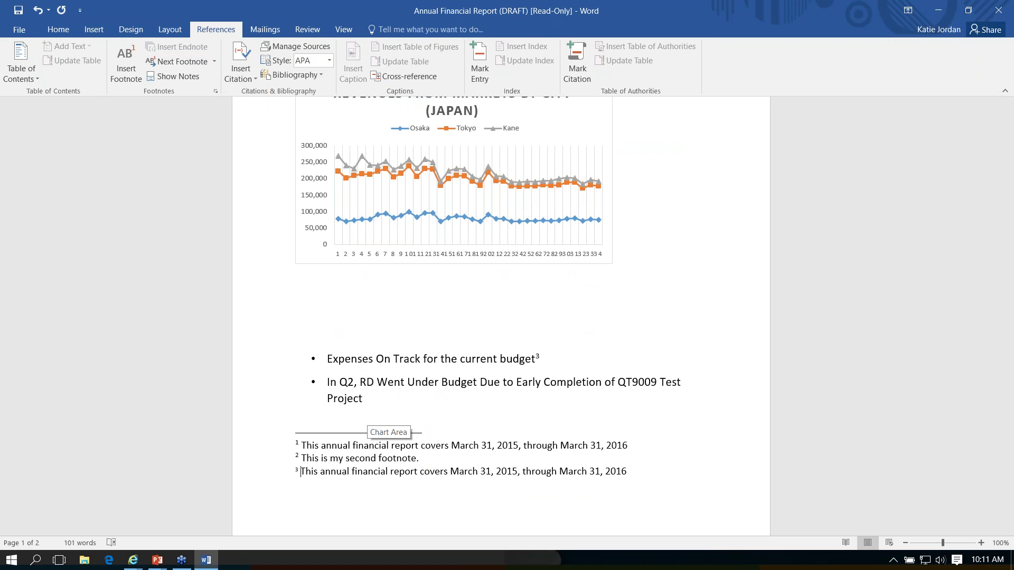
Step: Delete the Snapshot line's footnote mark so the budget footnote renumbers to 2
scroll(358, 404, "up", 5)
left_click(440, 289)
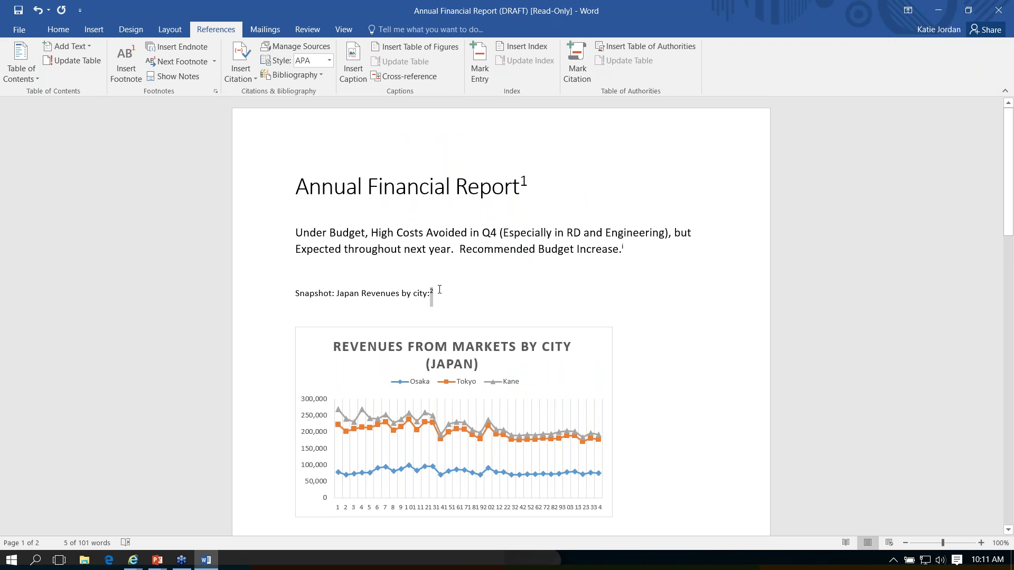
key("Delete")
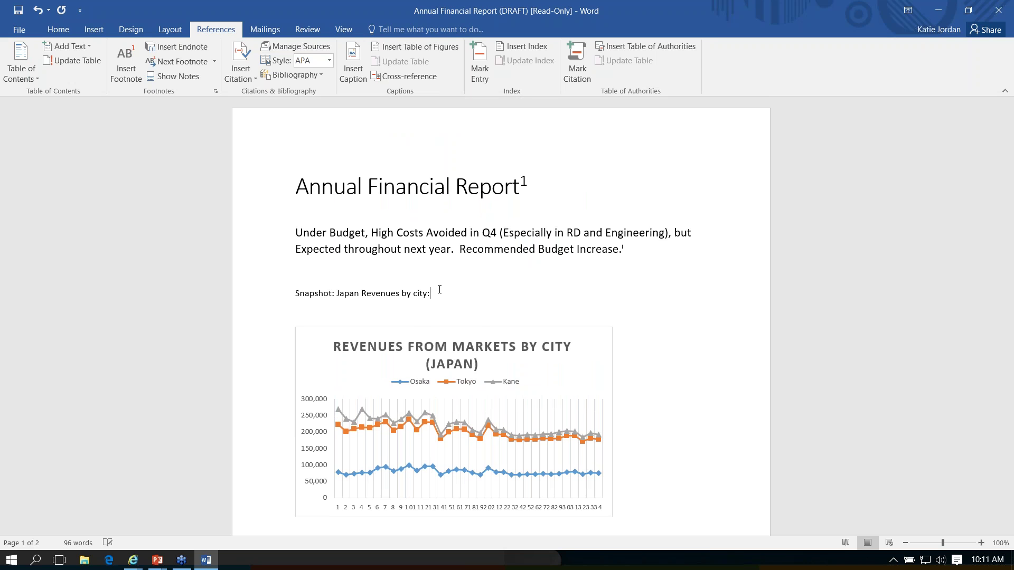
scroll(439, 290, "down", 4)
scroll(455, 356, "down", 6)
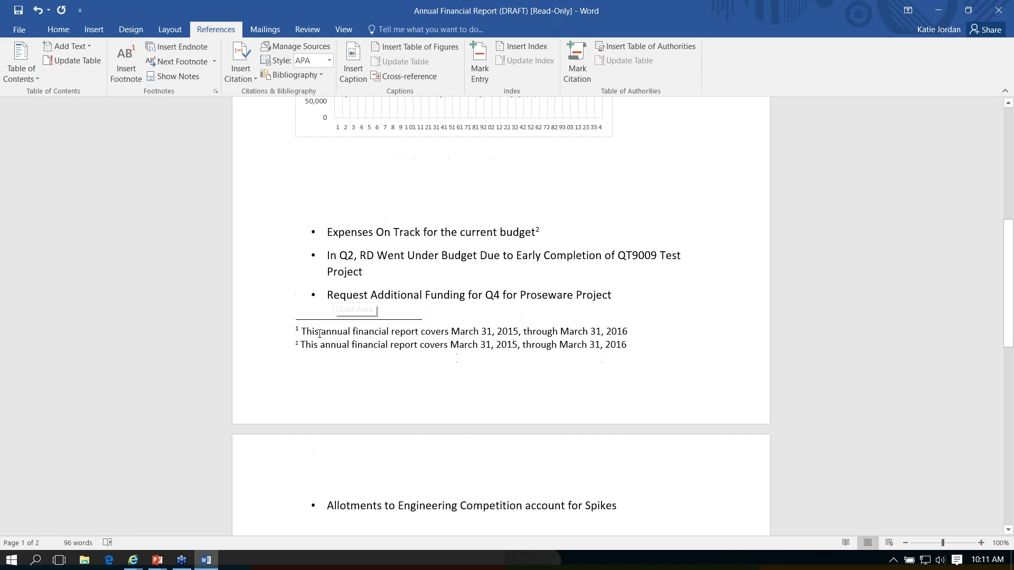
scroll(339, 378, "up", 4)
scroll(338, 378, "up", 5)
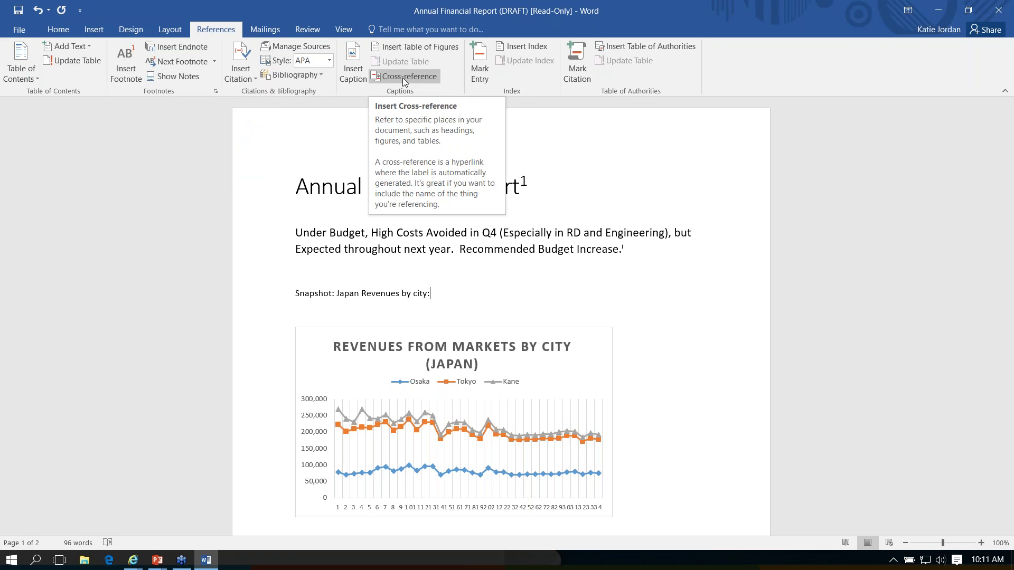
Step: Insert a Footnote-number cross-reference to footnote 1 after 'Snapshot: Japan Revenues by city:'
left_click(403, 77)
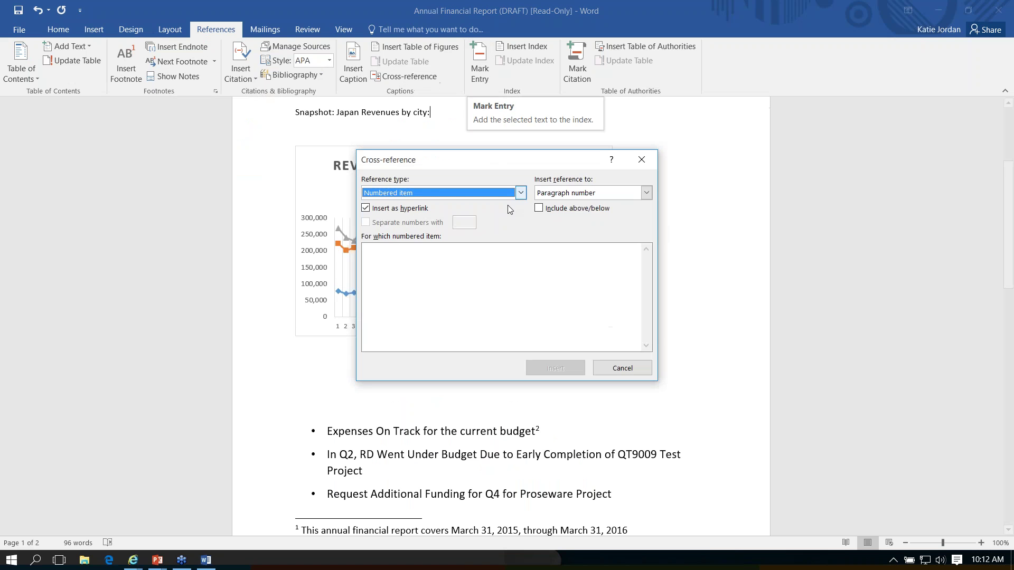
left_click(520, 194)
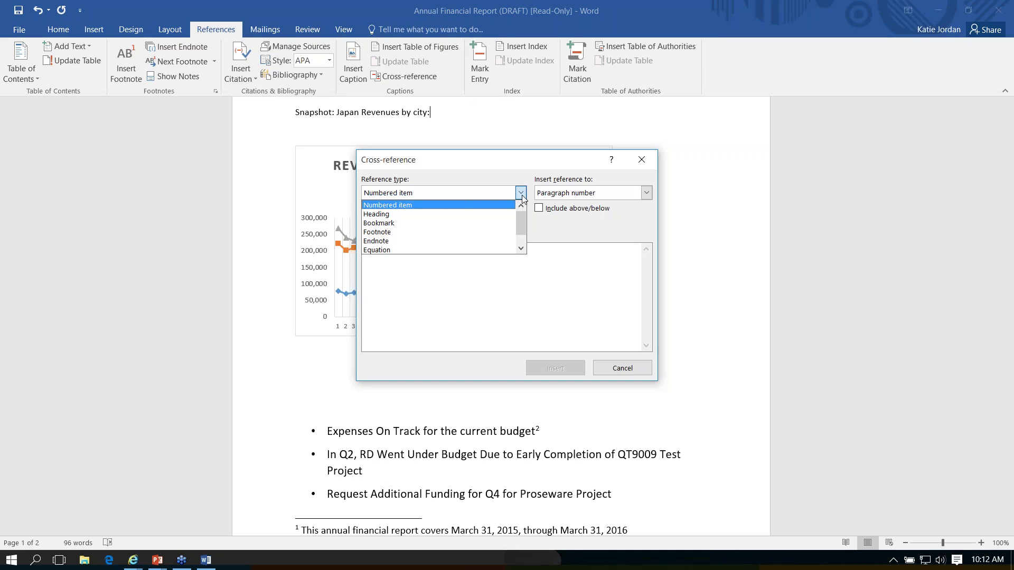
left_click(497, 233)
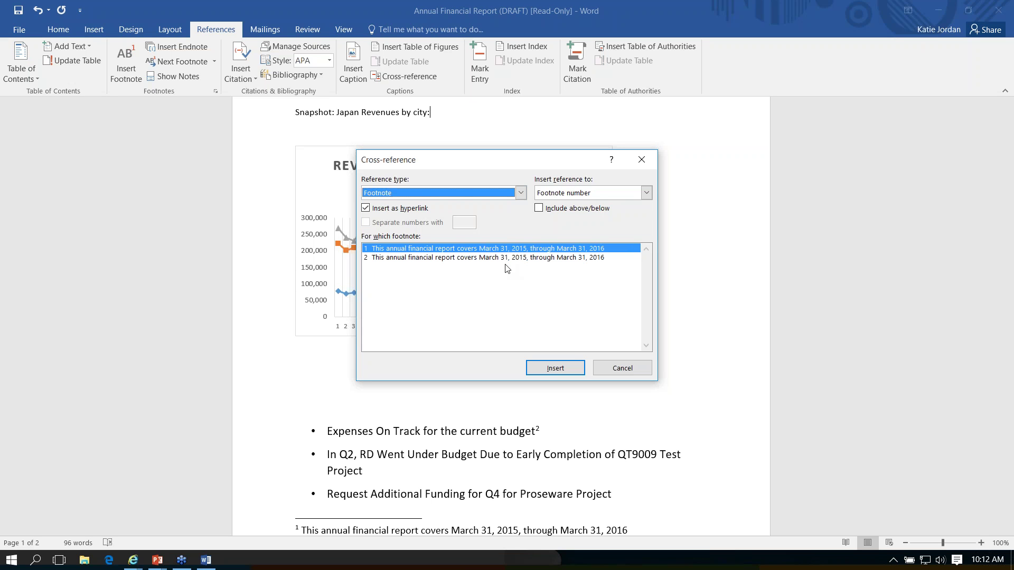
left_click(523, 252)
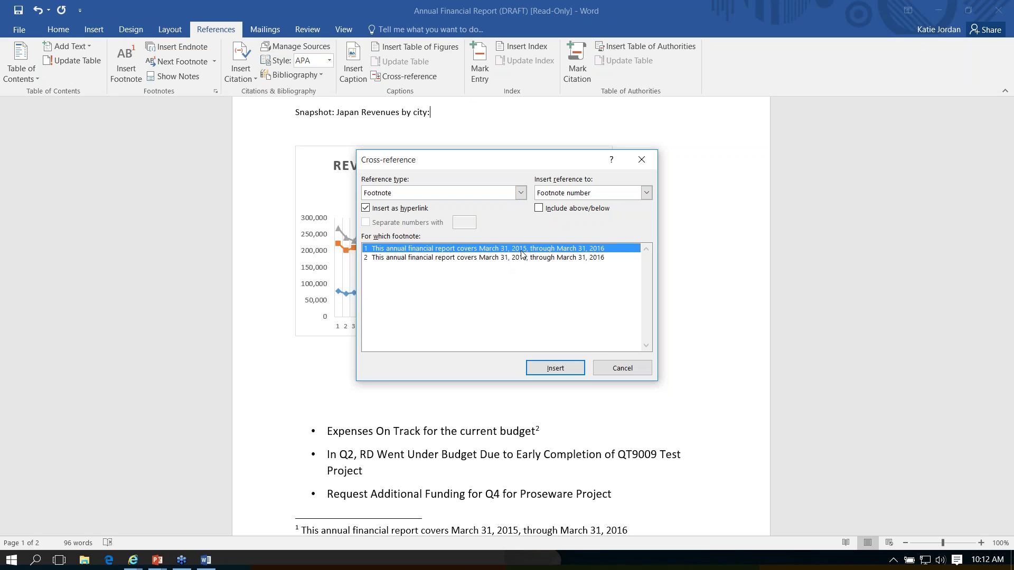
left_click(568, 368)
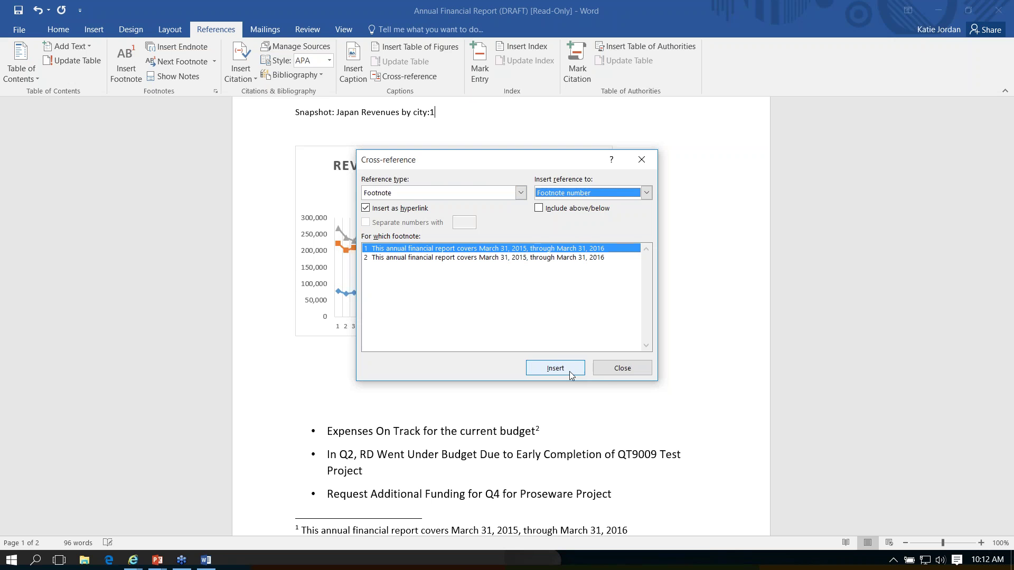
left_click(636, 373)
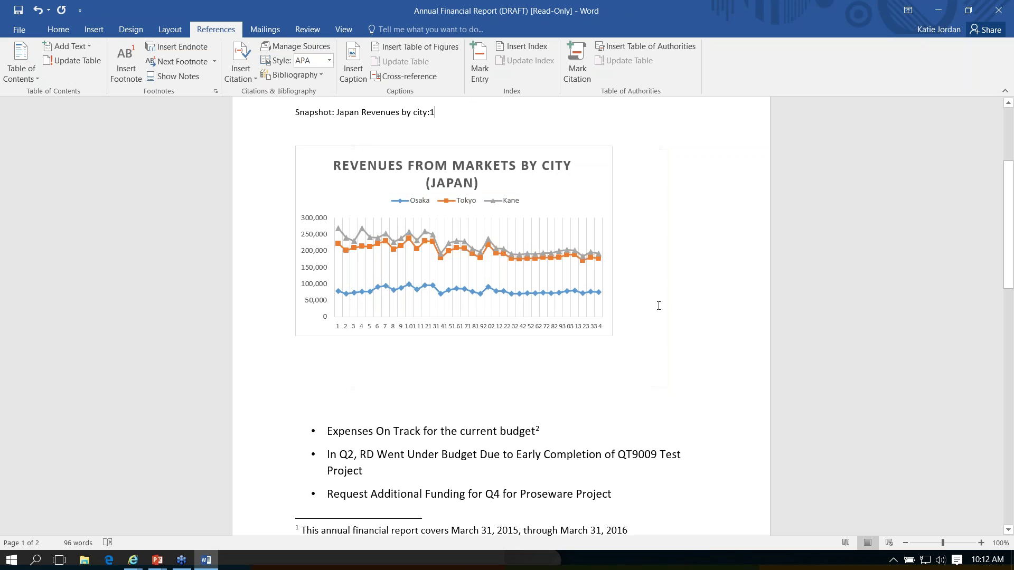
scroll(643, 355, "down", 2)
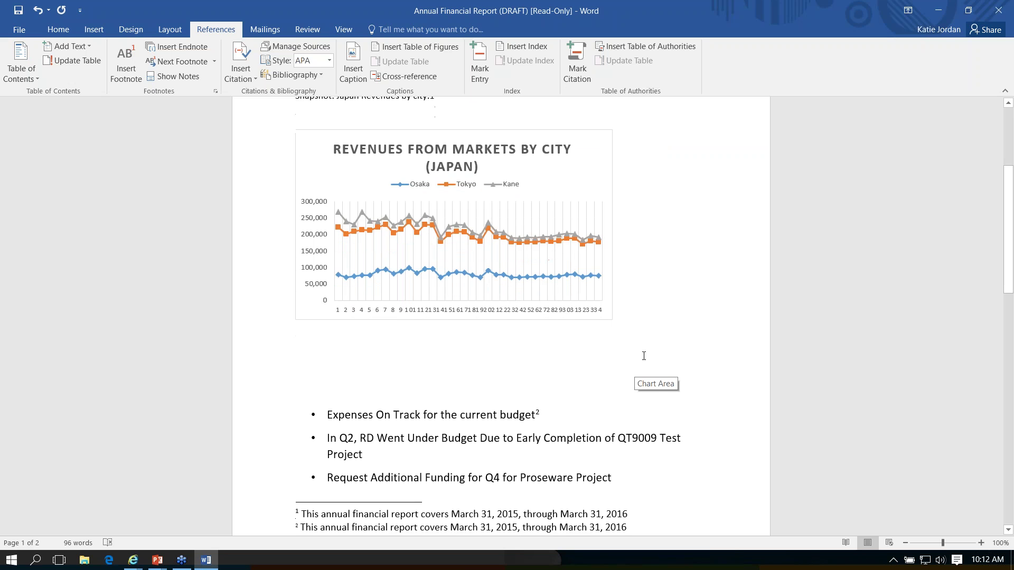
mouse_move(540, 365)
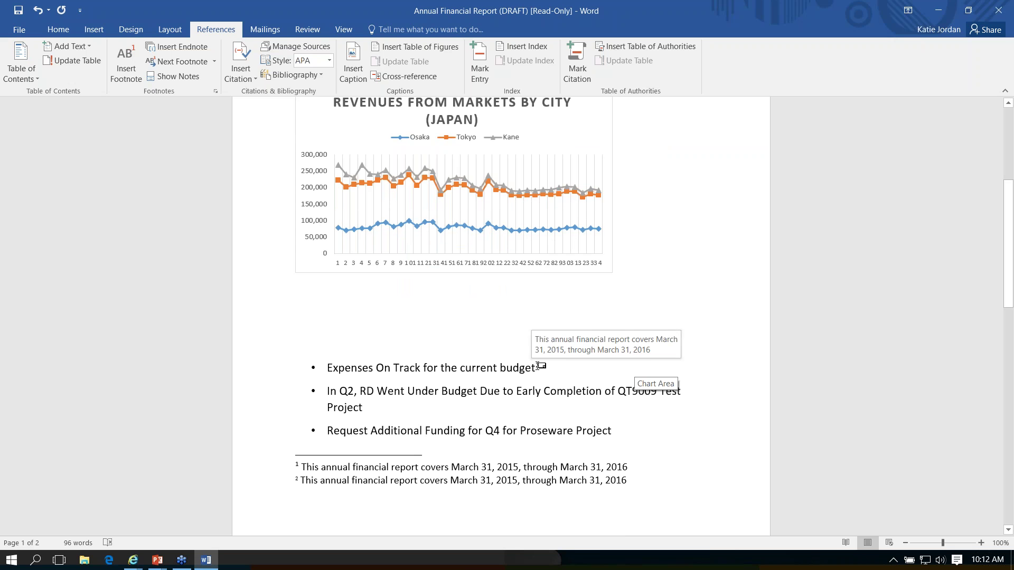
scroll(625, 389, "down", 3)
scroll(625, 393, "up", 10)
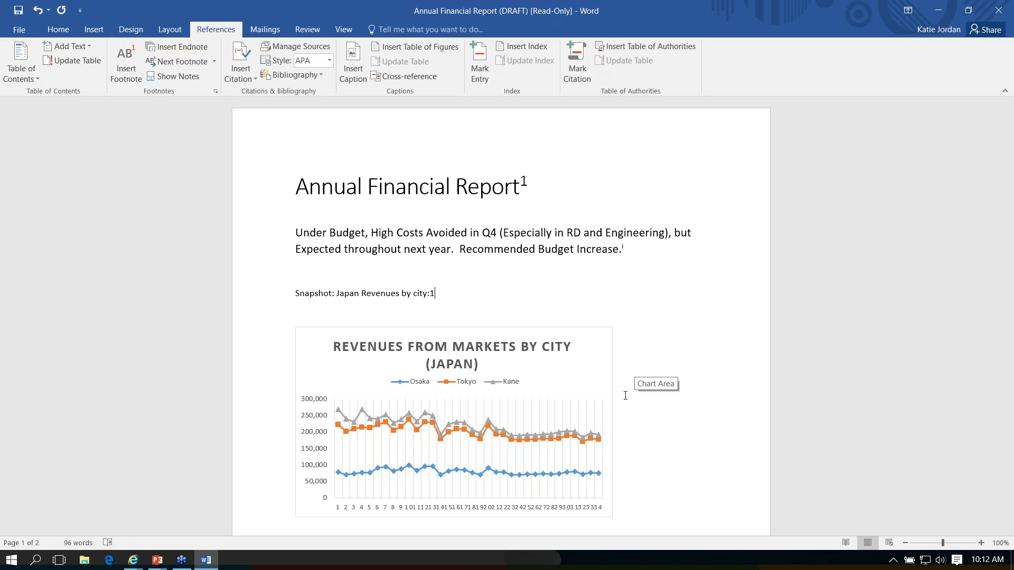
Step: Make the inserted cross-reference '1' after 'city:' superscript
key("shift+Left")
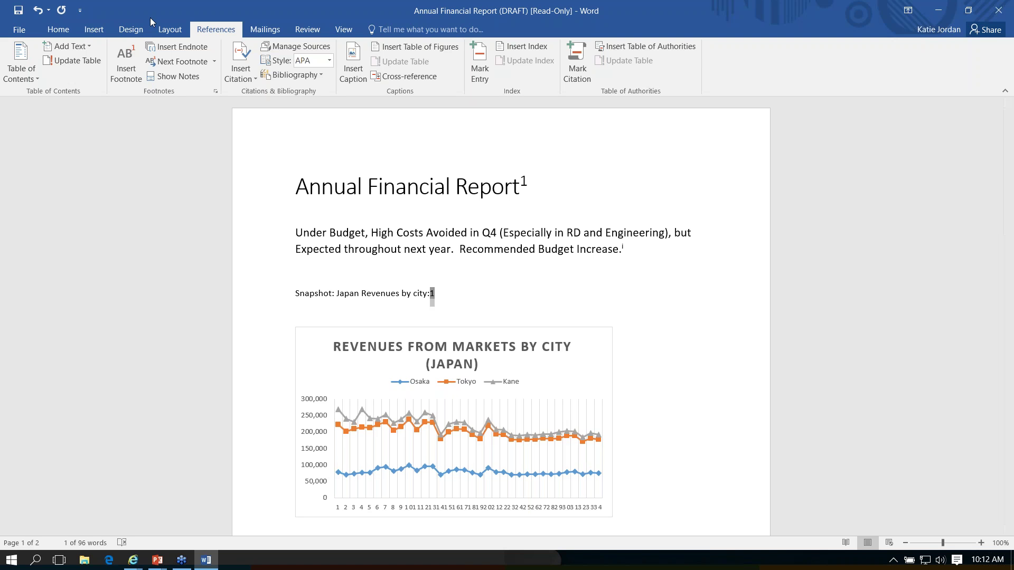
left_click(59, 31)
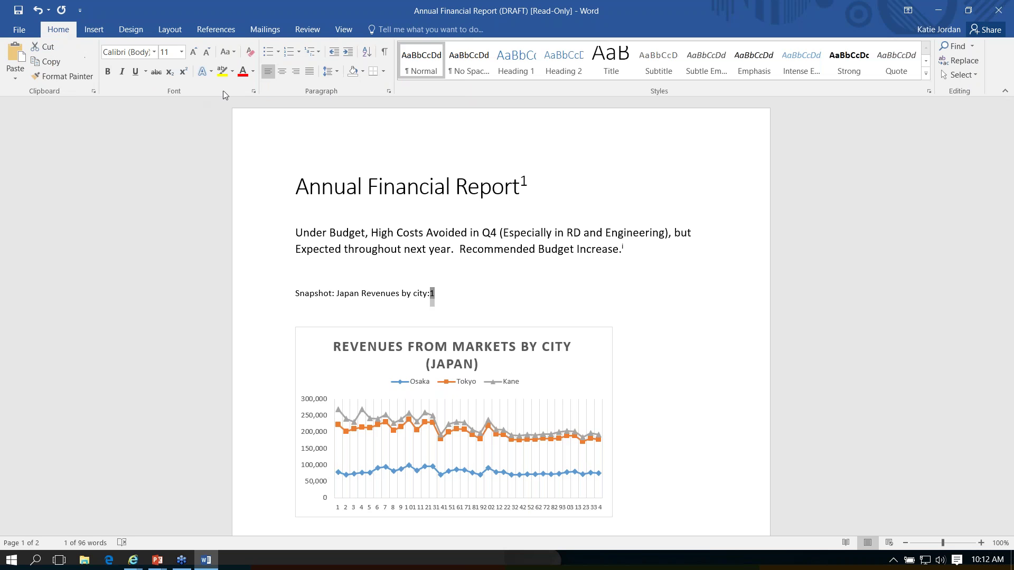
left_click(182, 74)
left_click(452, 296)
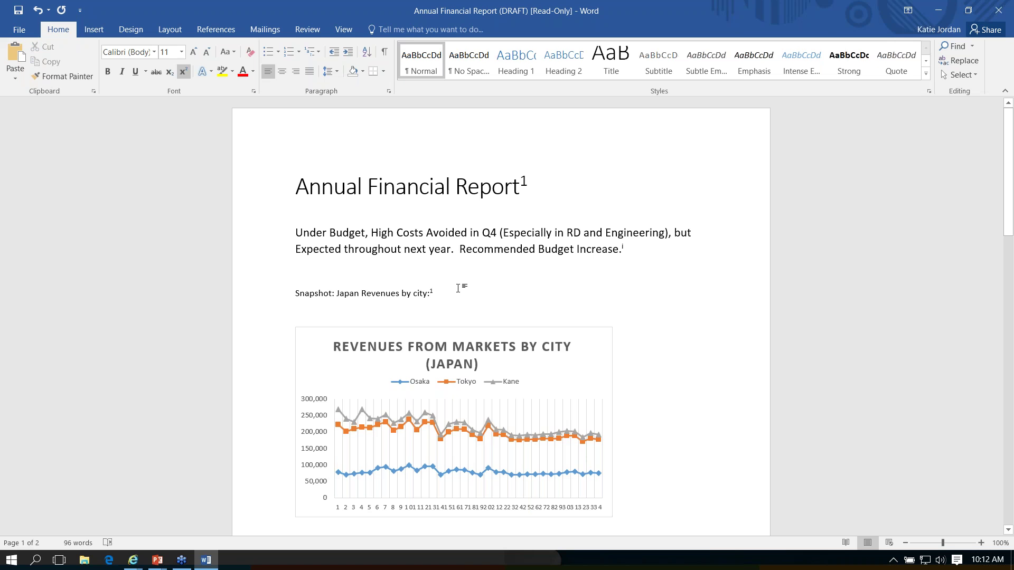
Step: Check the superscript 1 after 'city:' against the title's footnote mark
mouse_move(524, 182)
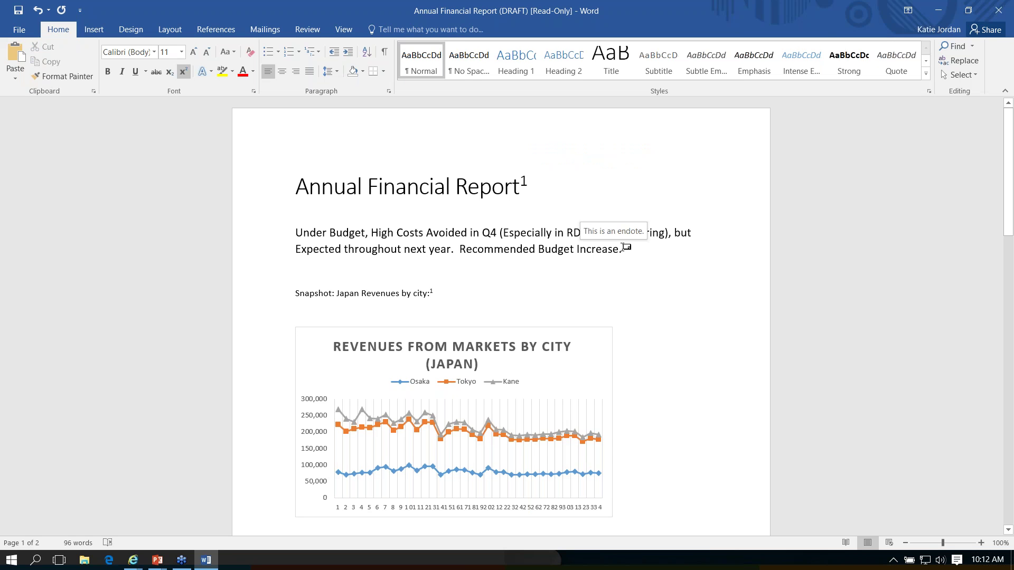
mouse_move(432, 290)
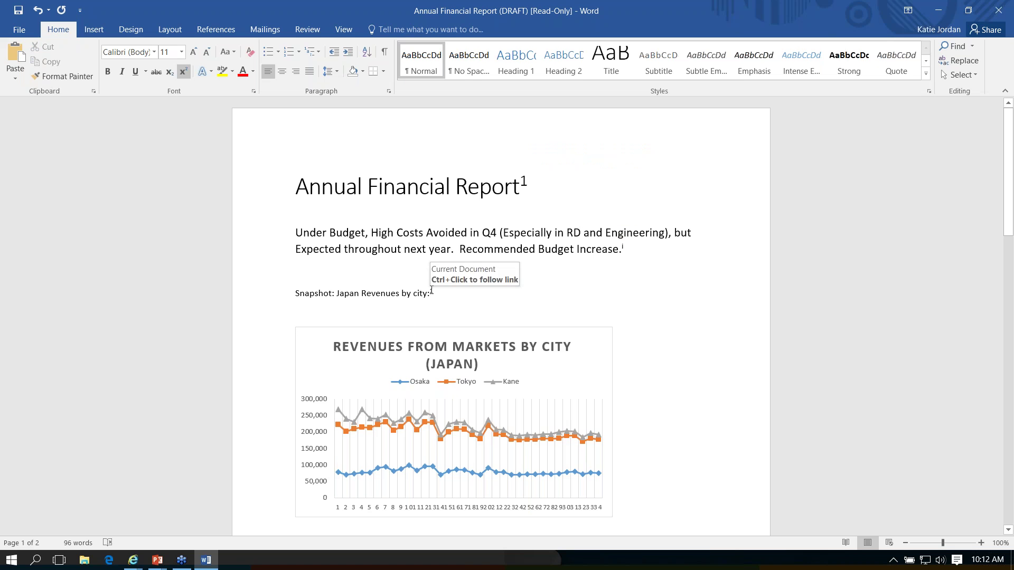
triple_click(431, 288)
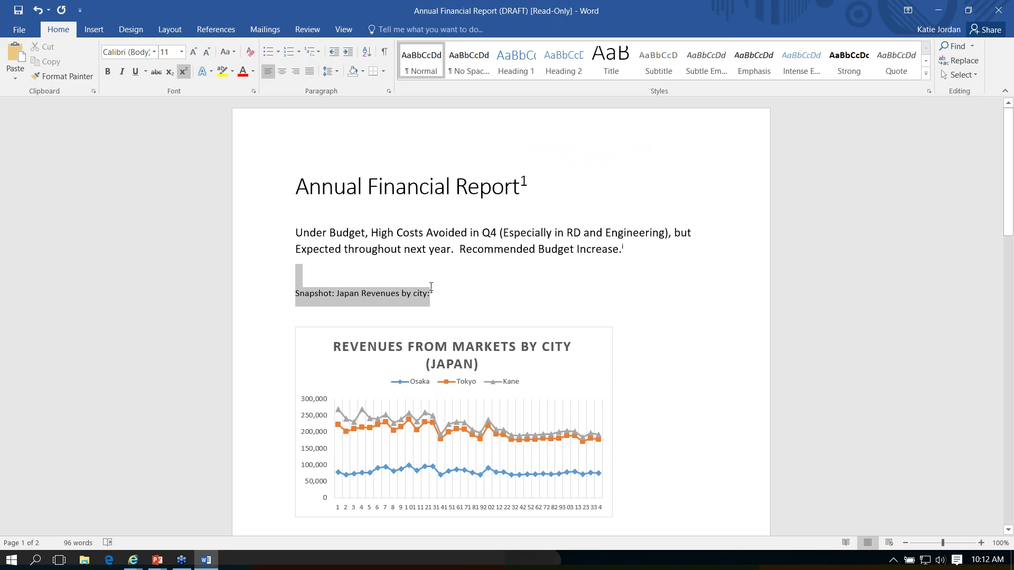
double_click(431, 288)
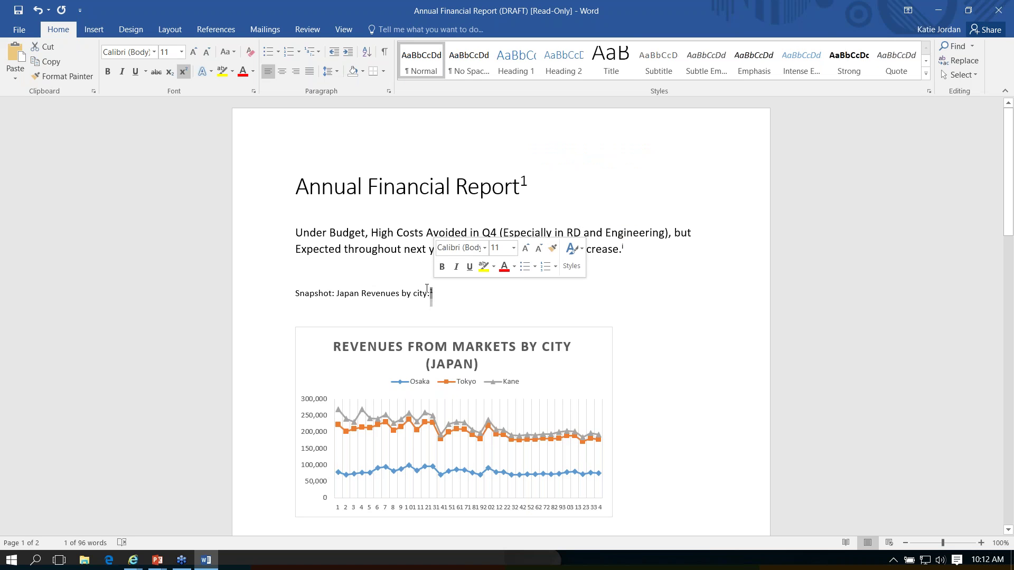
left_click(431, 291, "ctrl")
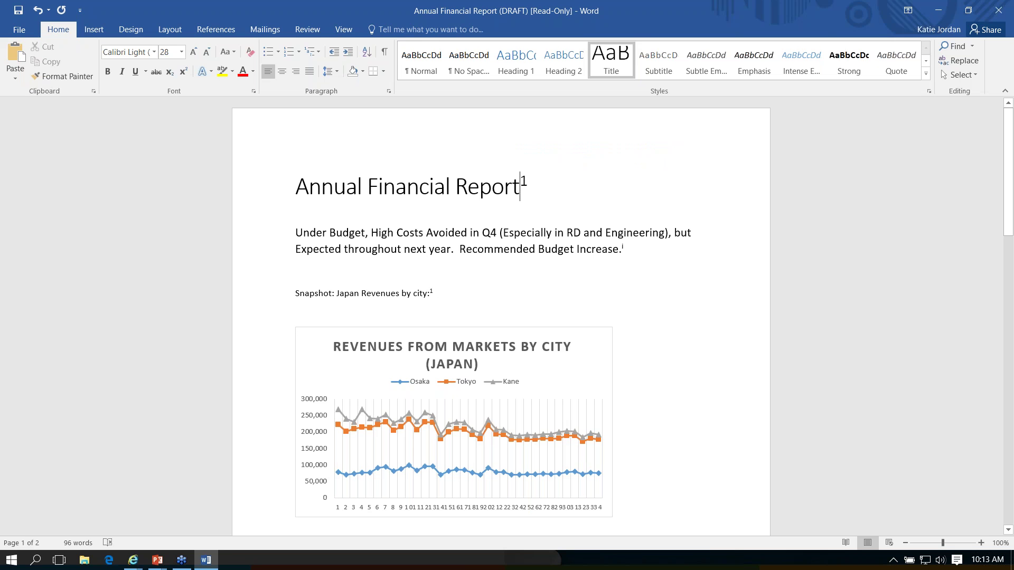
Step: Change footnote 1's period to January 1, 2015 through December 31, 2015
scroll(393, 109, "down", 15)
left_click(393, 110)
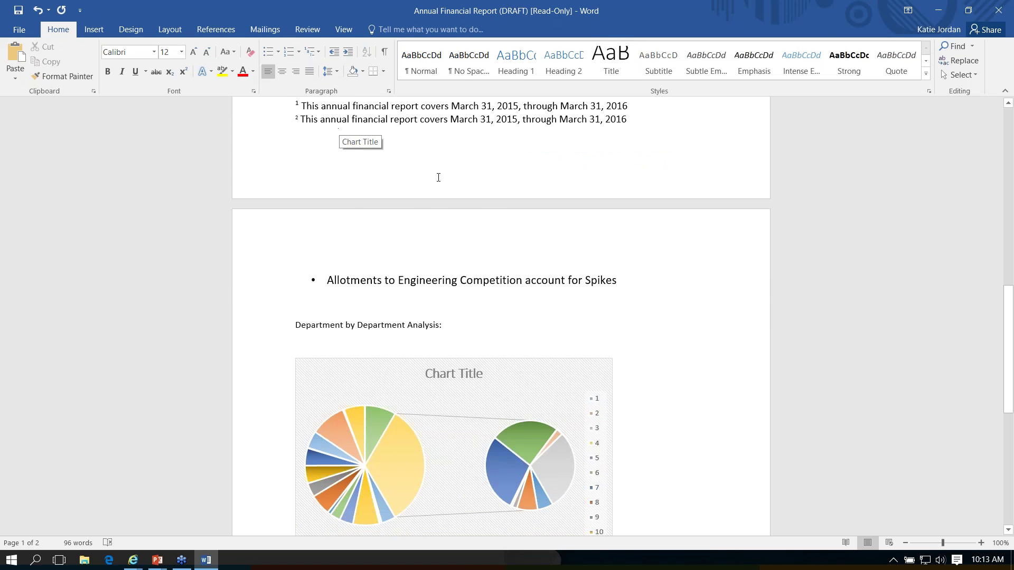
scroll(638, 210, "up", 3)
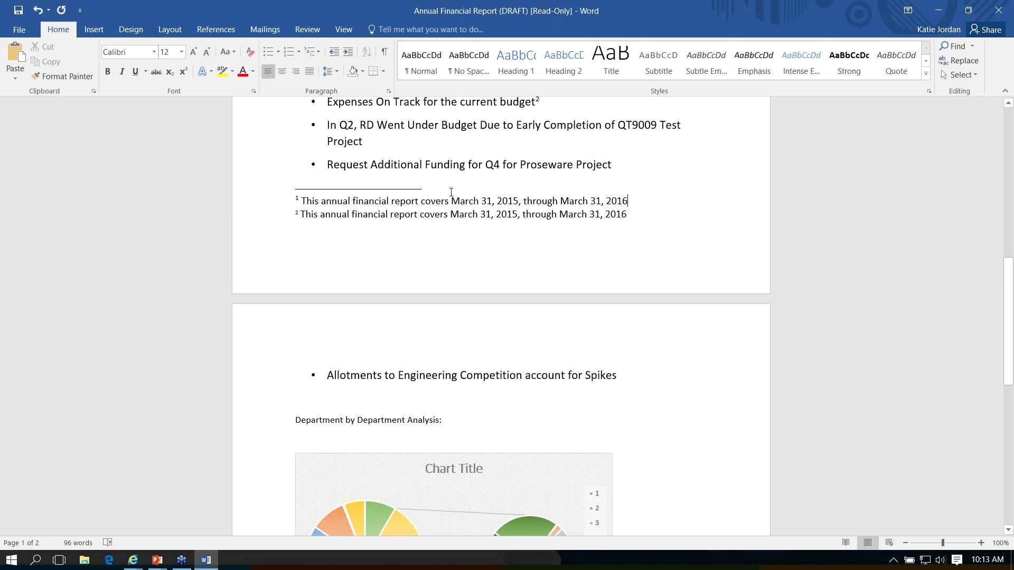
left_click_drag(420, 201, 492, 201)
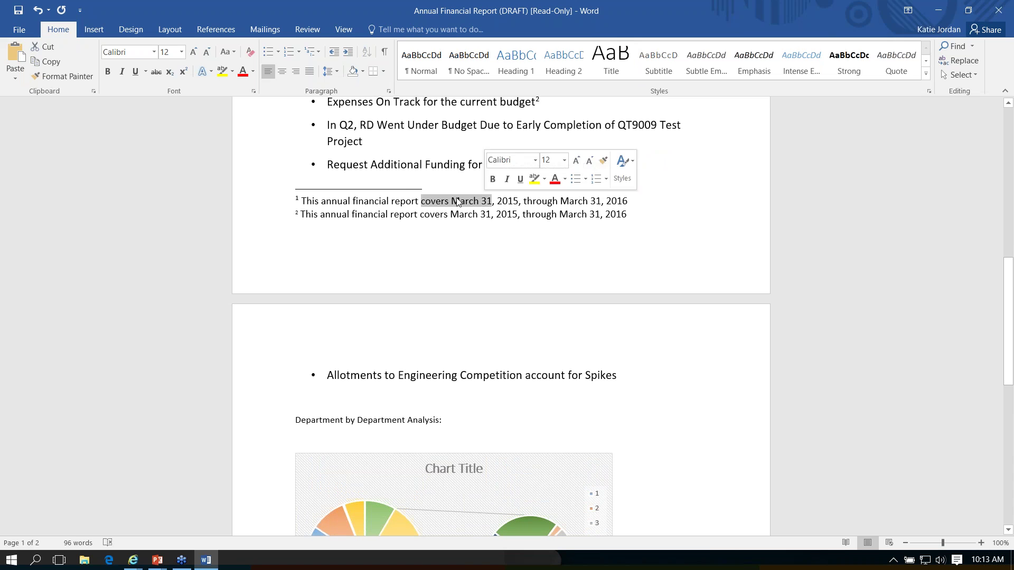
left_click(454, 202)
type("January 1")
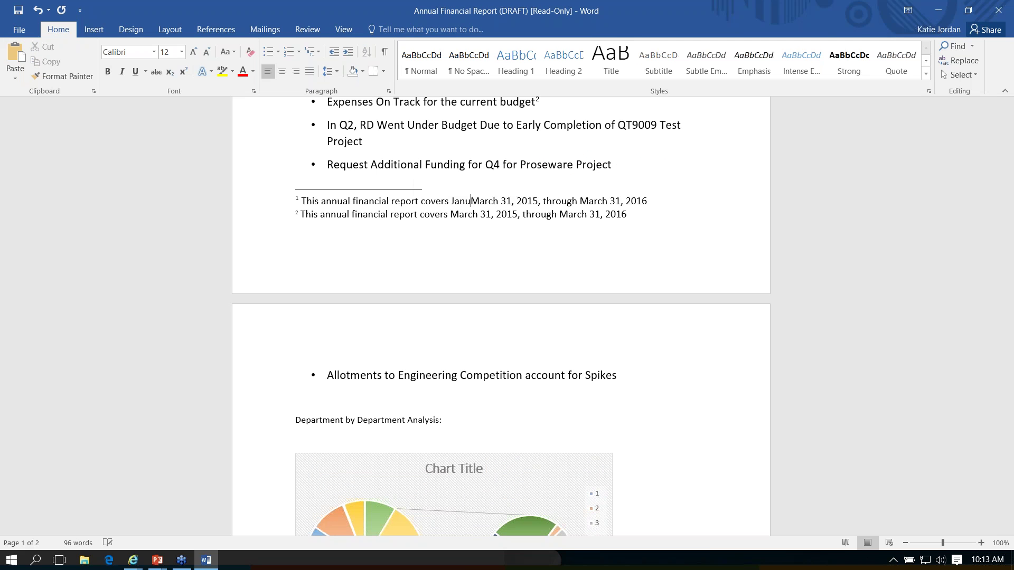
key("Delete")
key("Delete")
key("Delete")
key("Delete")
key("Delete")
key("Delete")
key("Delete")
key("Delete")
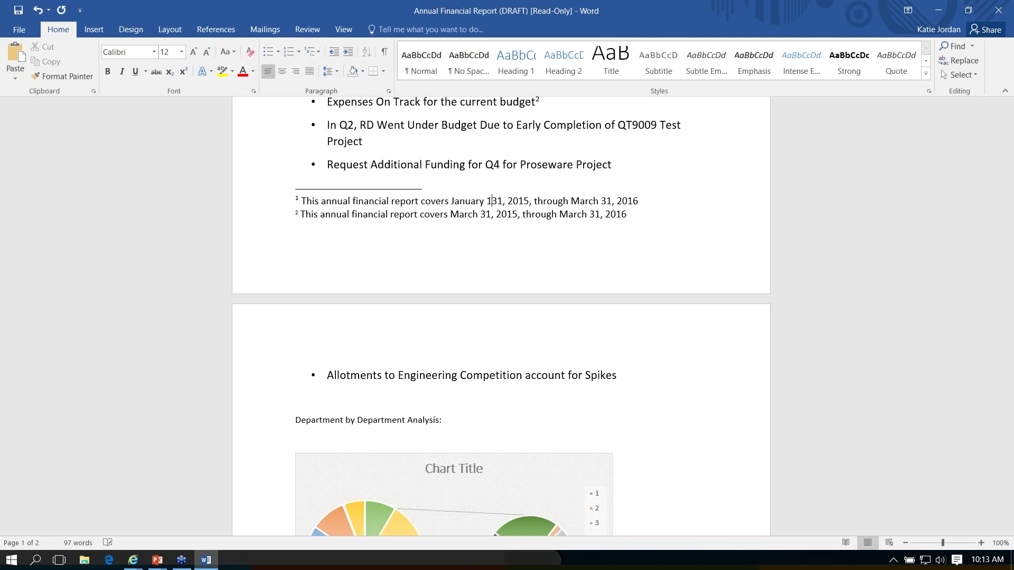
key("BackSpace")
key("BackSpace")
key("BackSpace")
key("BackSpace")
key("BackSpace")
key("BackSpace")
key("BackSpace")
key("BackSpace")
key("BackSpace")
key("BackSpace")
key("BackSpace")
key("BackSpace")
key("BackSpace")
key("BackSpace")
key("BackSpace")
type("Decemb")
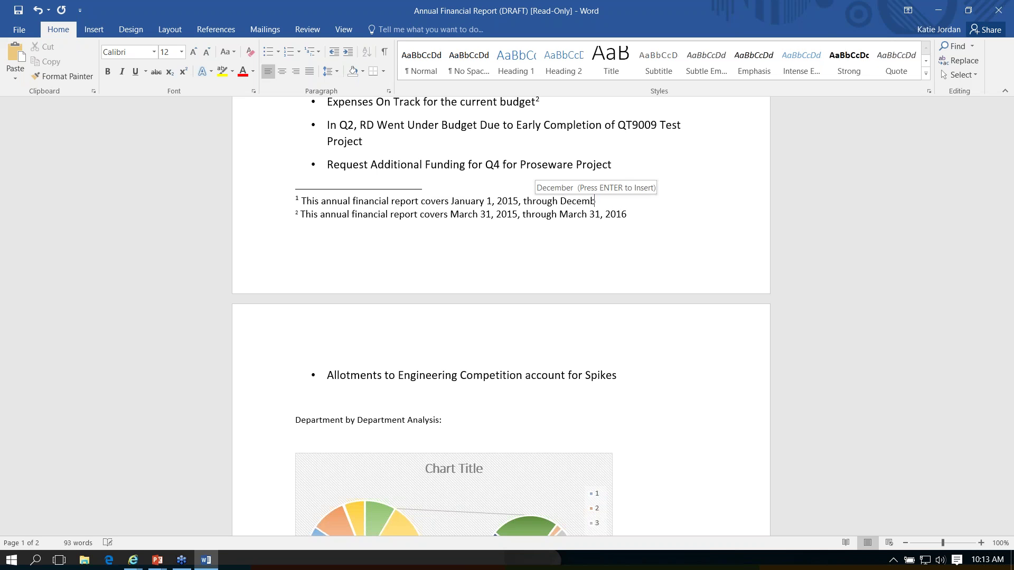
type("er 31, 2015.")
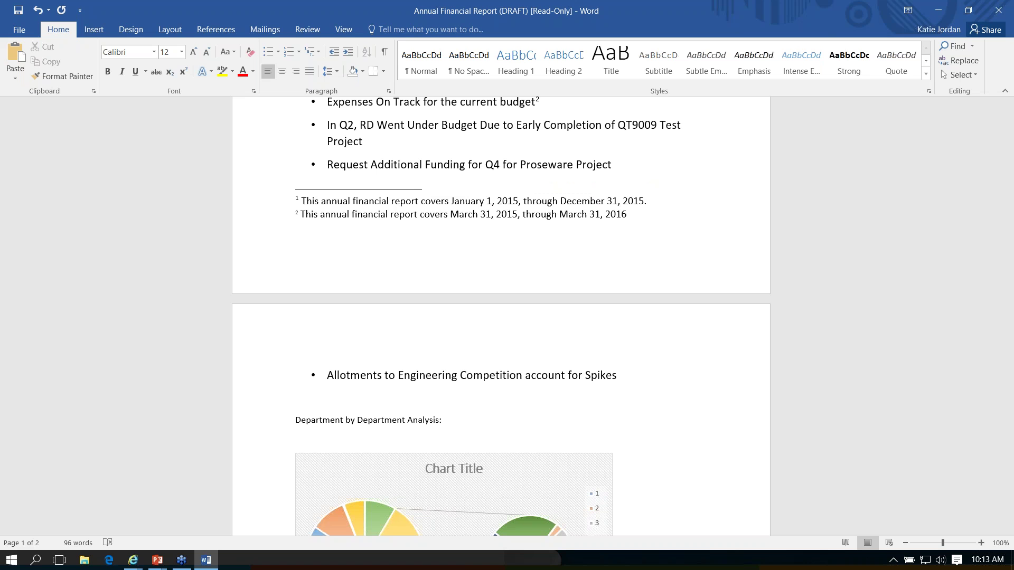
scroll(501, 316, "up", 7)
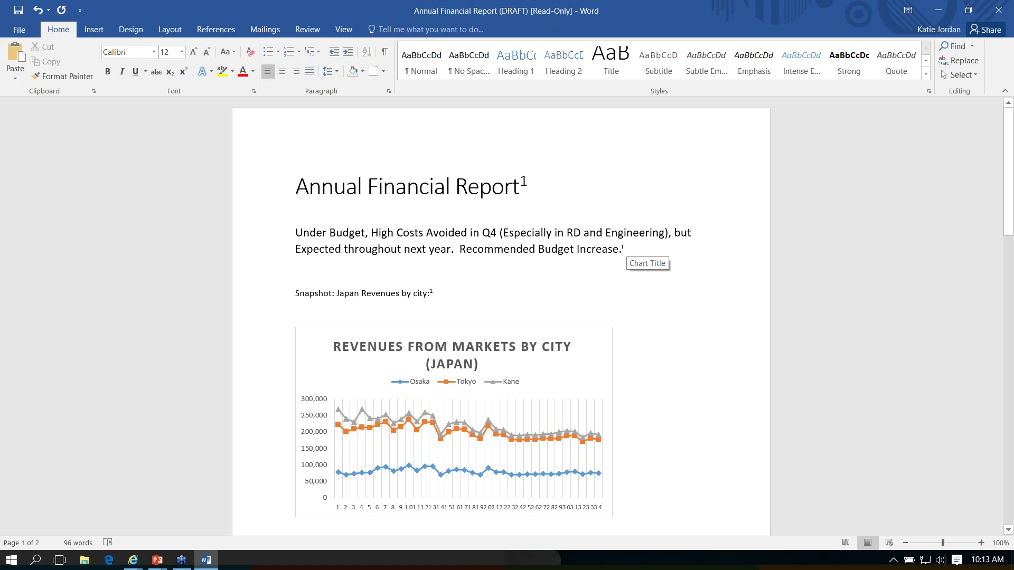
Step: Switch to the report's Word Online copy in the browser and dismiss the opening notice
left_click(215, 30)
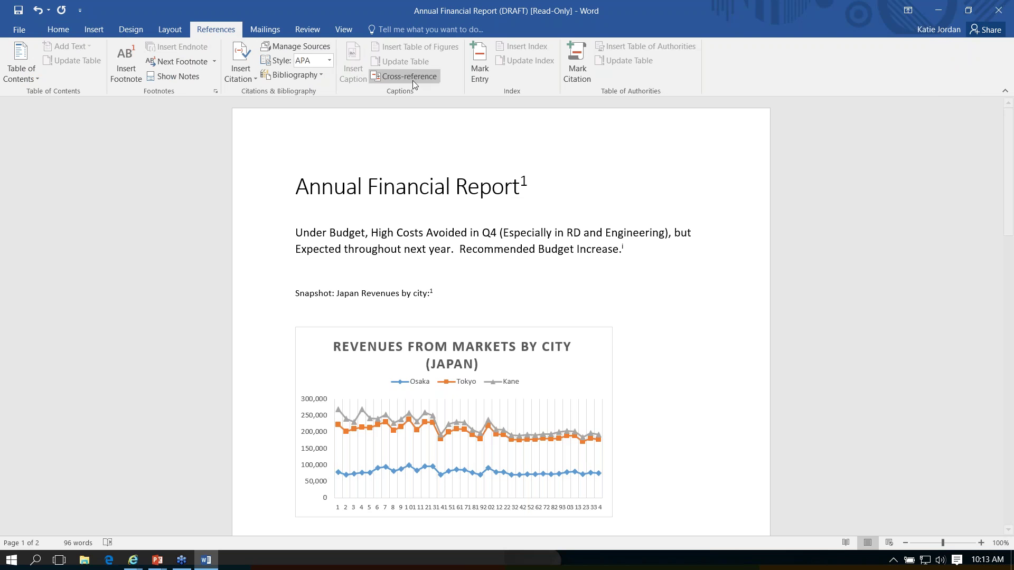
left_click(140, 567)
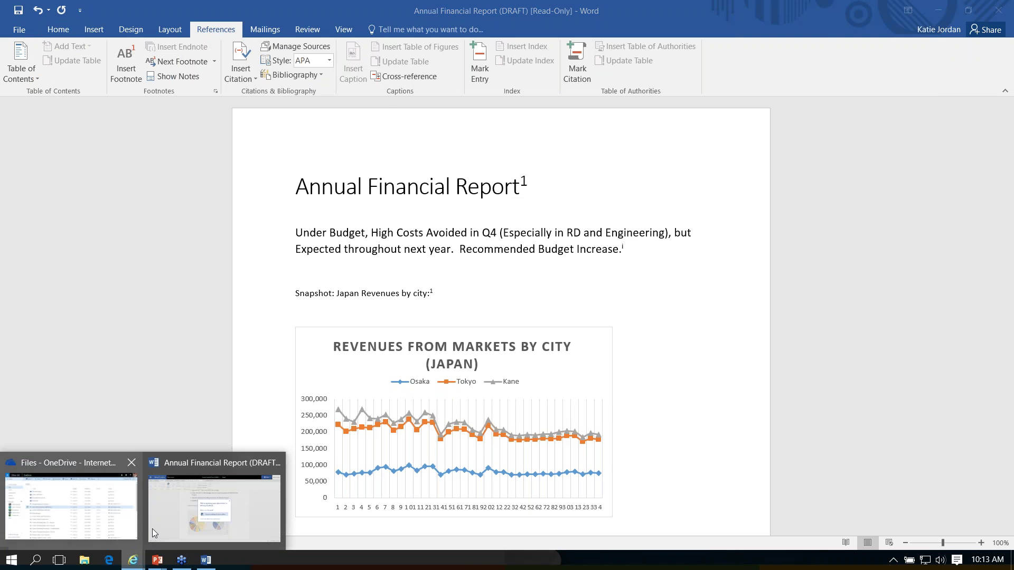
left_click(166, 522)
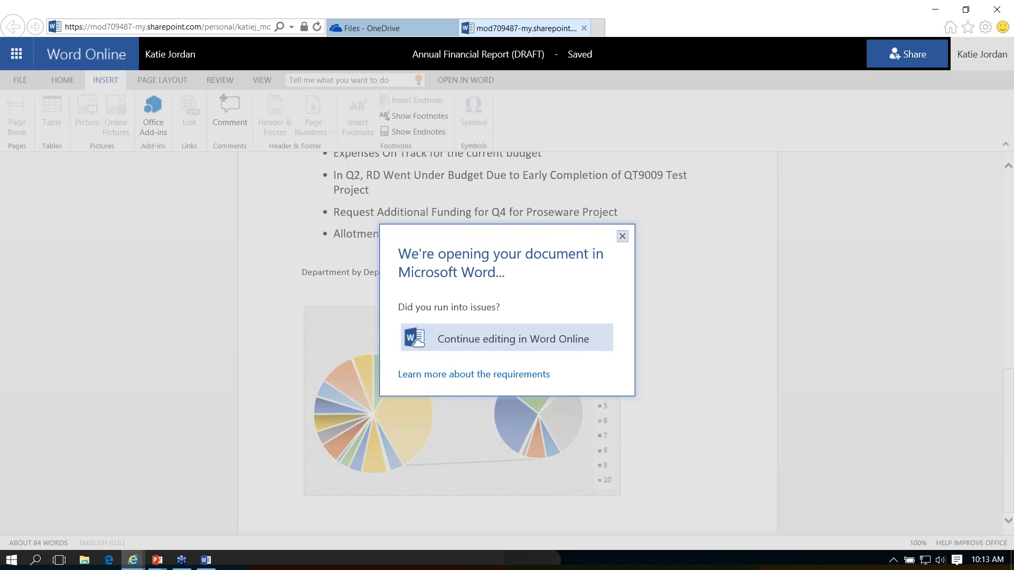
left_click(622, 236)
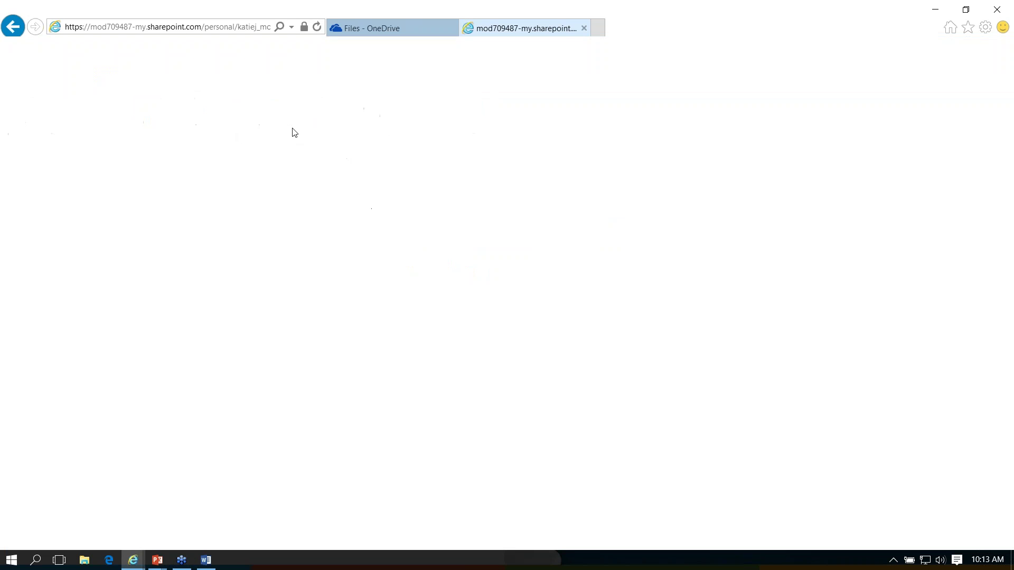
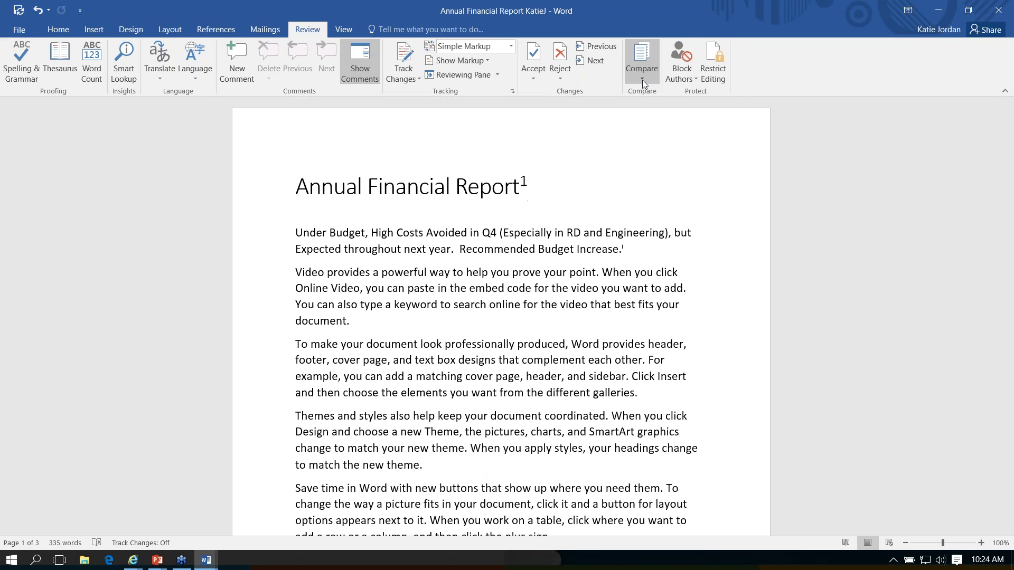
Step: Compare the DRAFT report as original against the reviewer's revised report, with More settings expanded
left_click(642, 80)
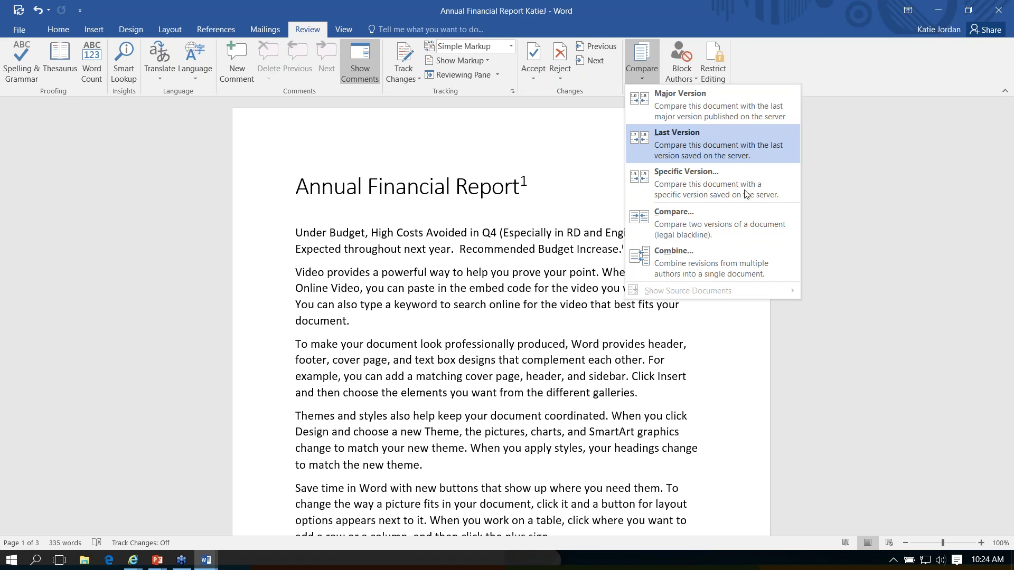
left_click(739, 225)
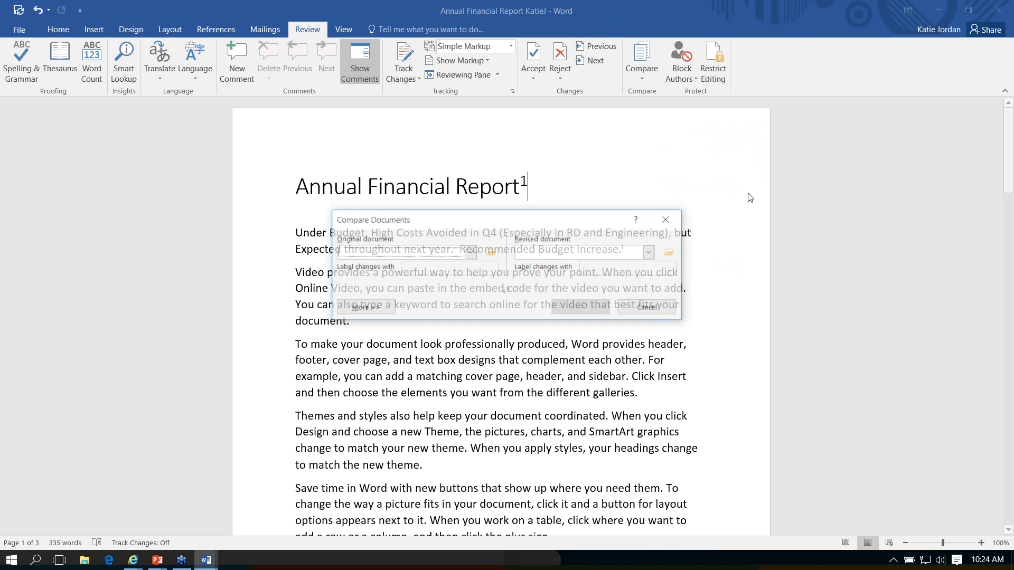
left_click(471, 253)
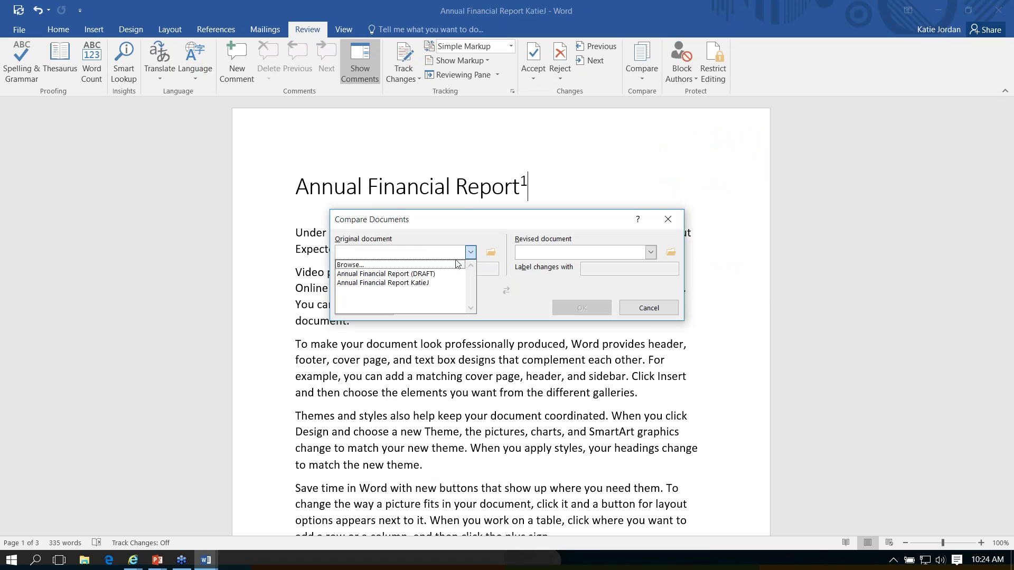
left_click(422, 274)
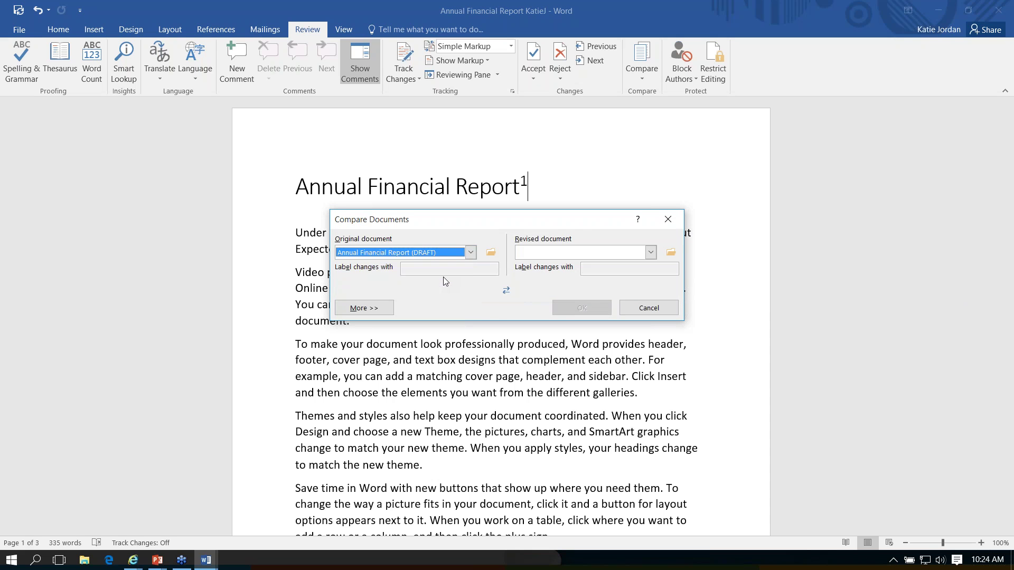
left_click(651, 253)
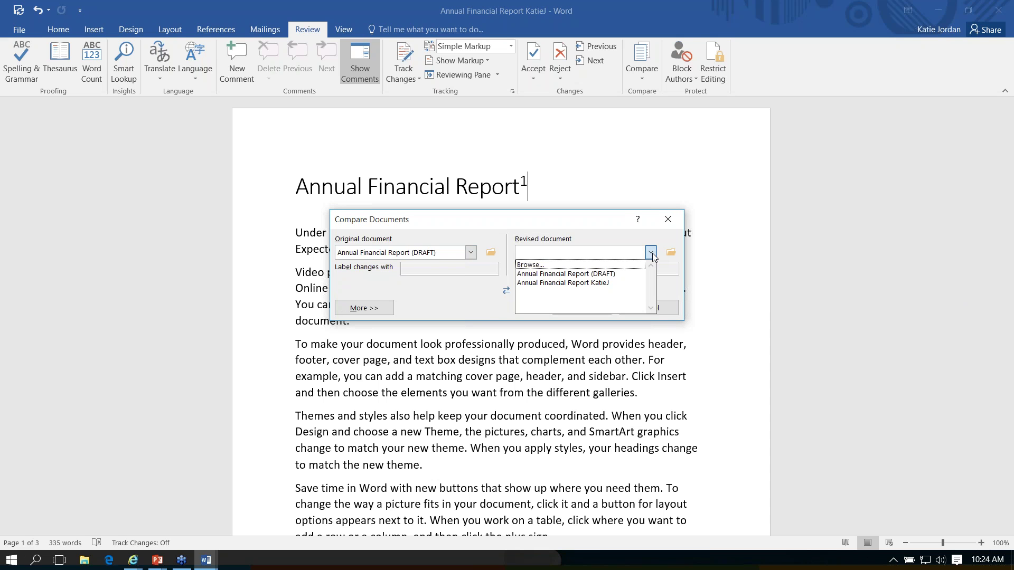
left_click(624, 283)
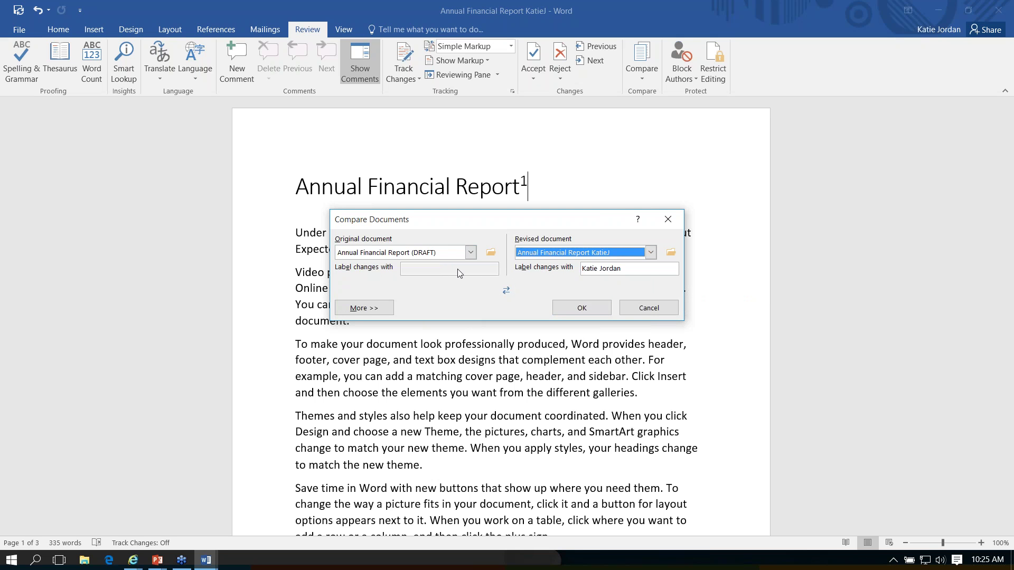
key("Tab")
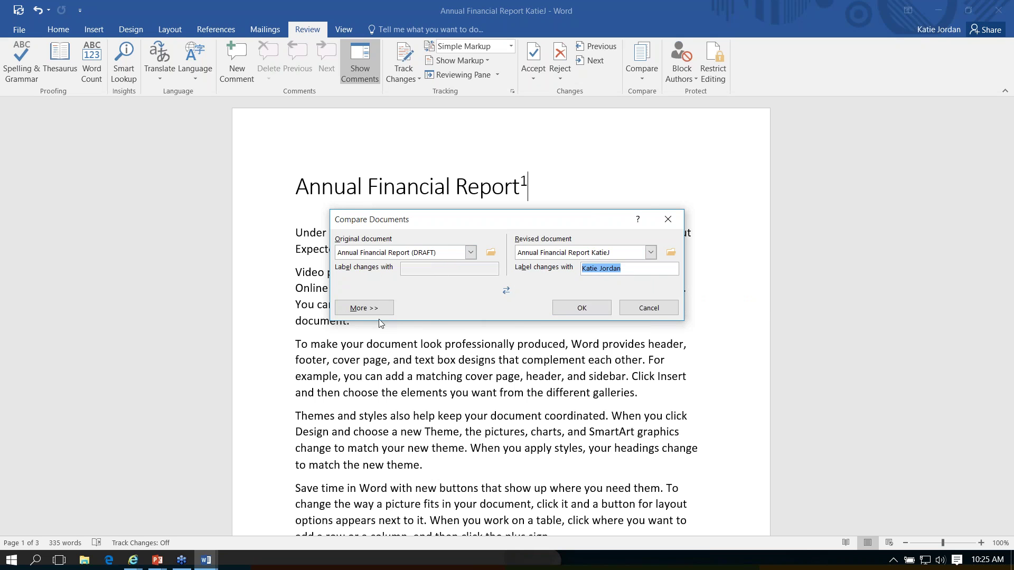
left_click(370, 309)
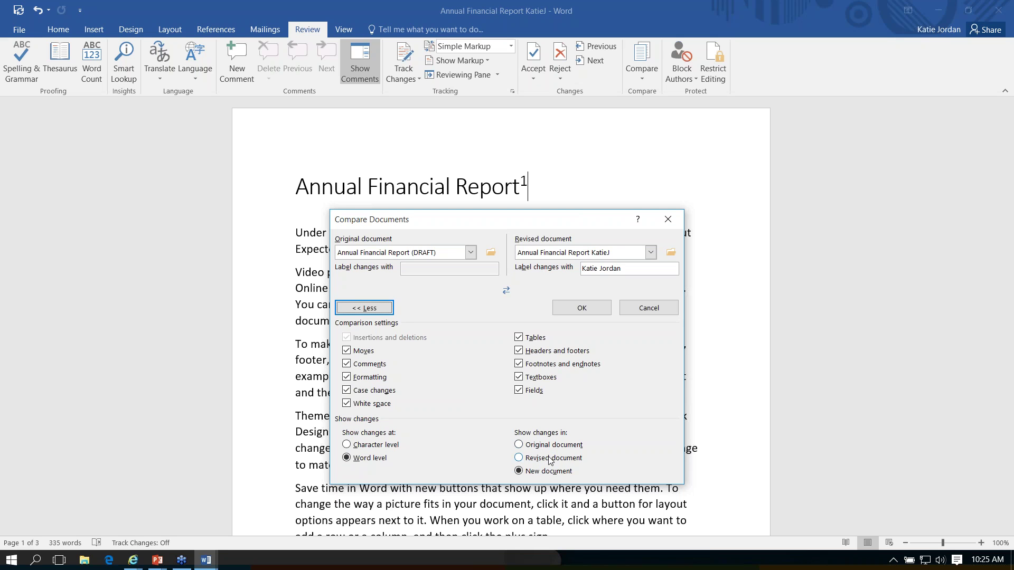
left_click(597, 312)
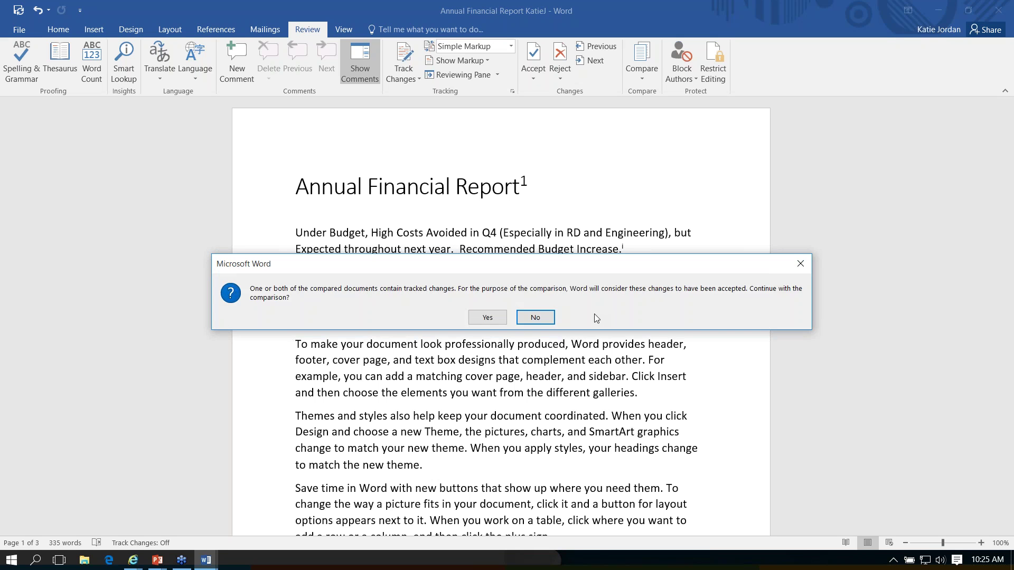
Step: Confirm treating tracked changes as accepted and set the comparison display to All Markup
left_click(490, 319)
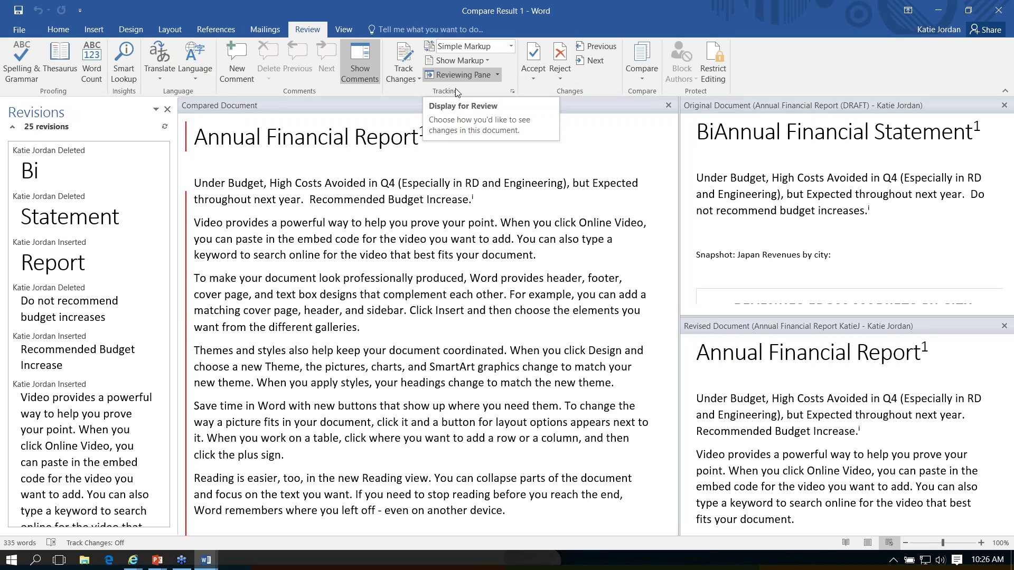
left_click(511, 47)
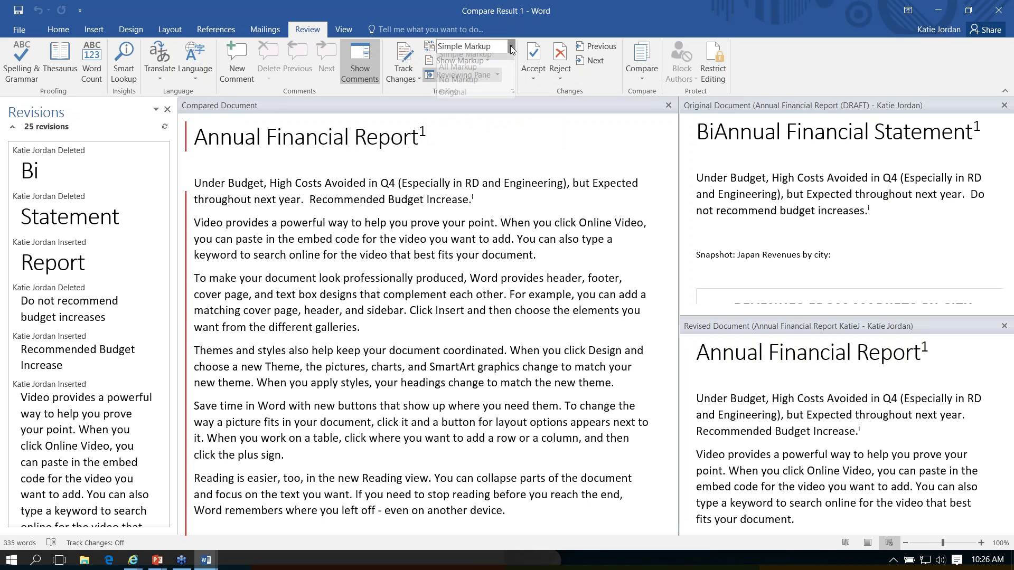
left_click(486, 74)
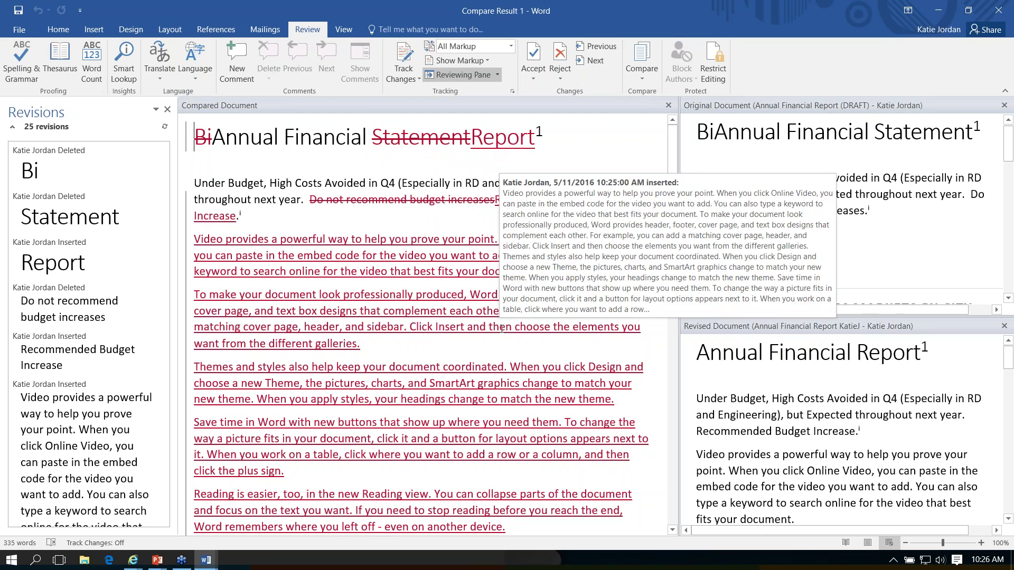
Step: Review Compare Result 1, clicking into the compared title and the original draft's title
scroll(502, 333, "down", 5)
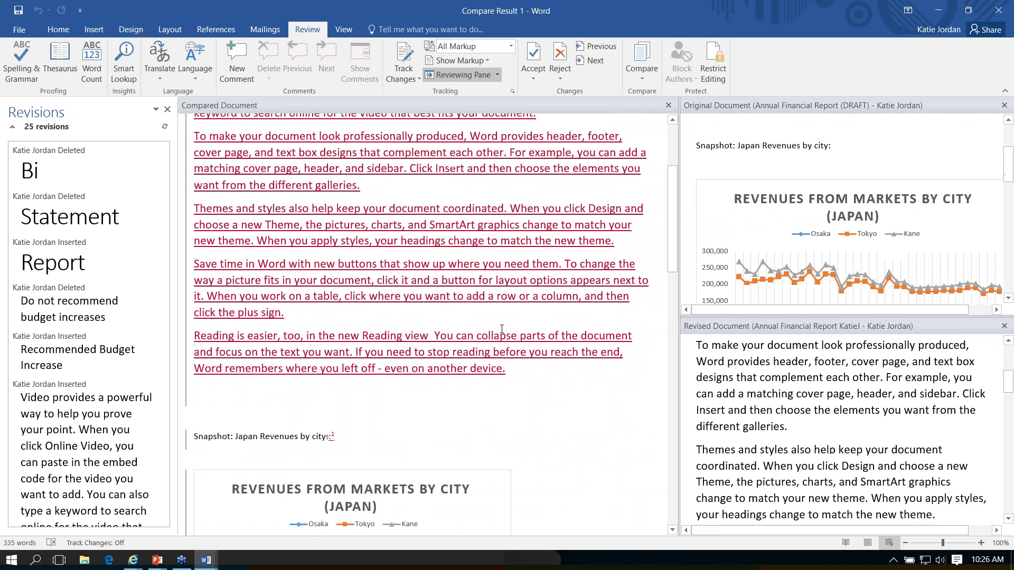
scroll(502, 343, "up", 5)
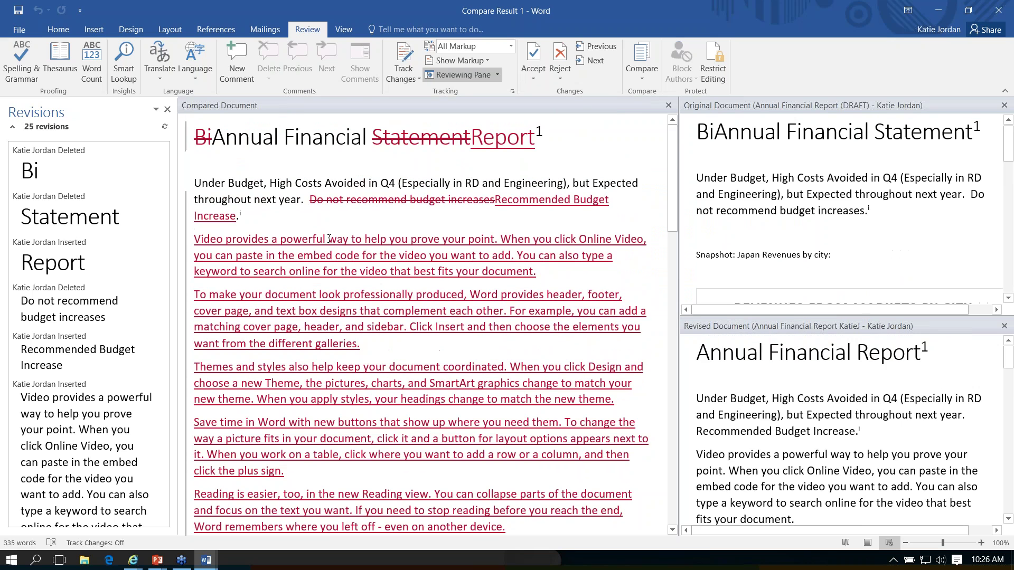
scroll(329, 239, "down", 9)
scroll(329, 239, "up", 4)
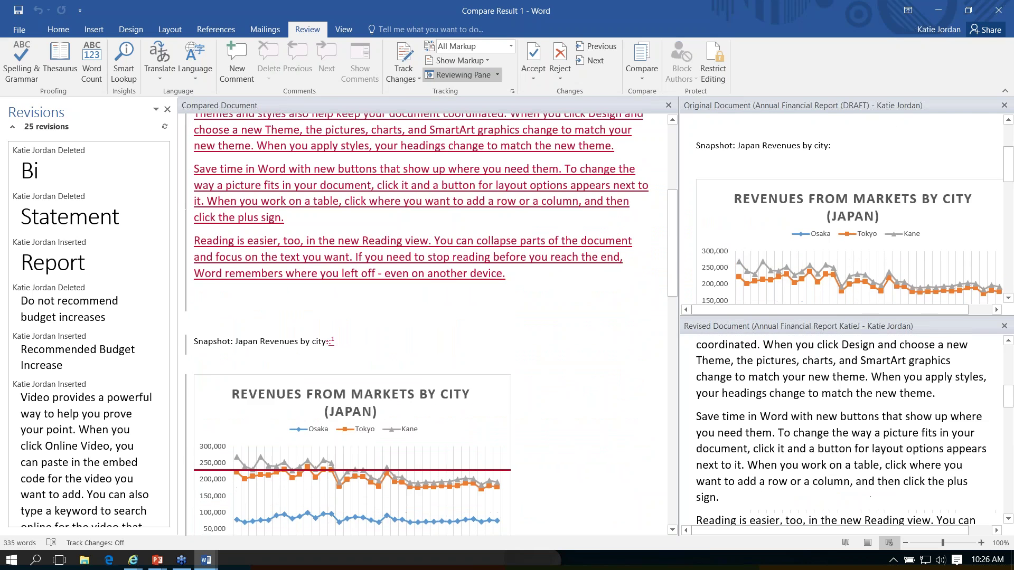
scroll(736, 368, "up", 5)
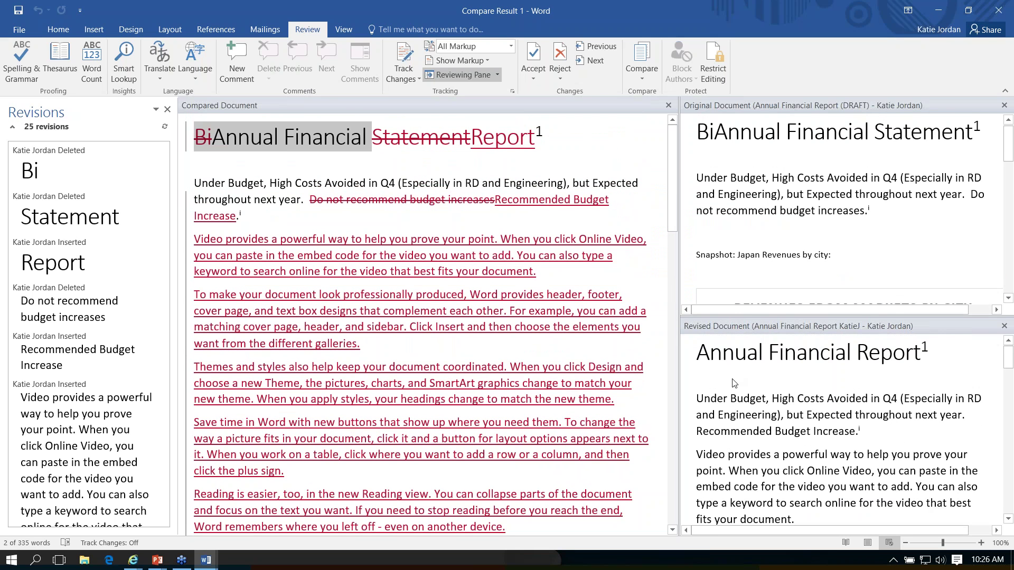
left_click(566, 137)
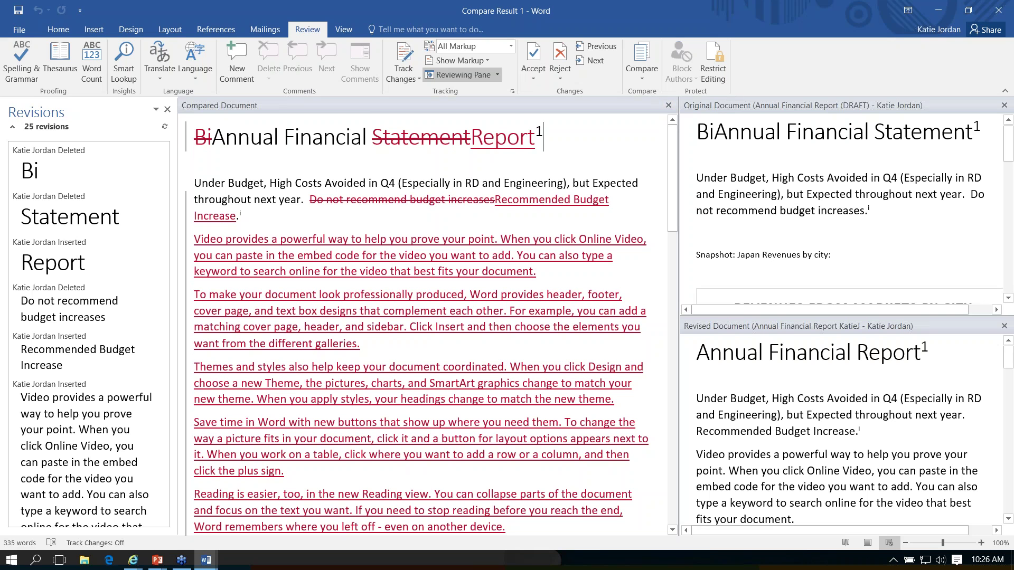
left_click(696, 132)
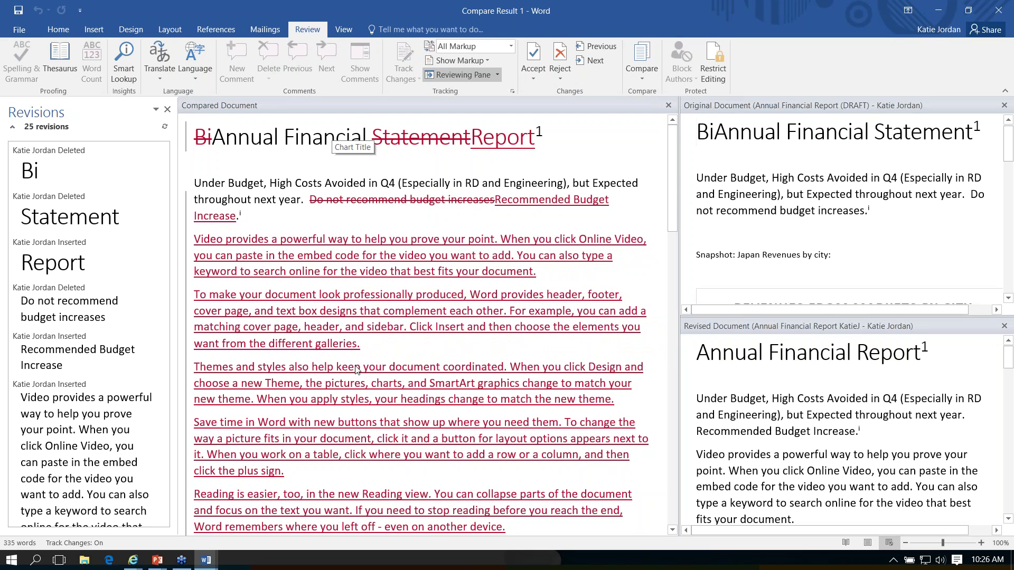
Step: Combine the revised report into the DRAFT original, keeping the other document's formatting
left_click(642, 80)
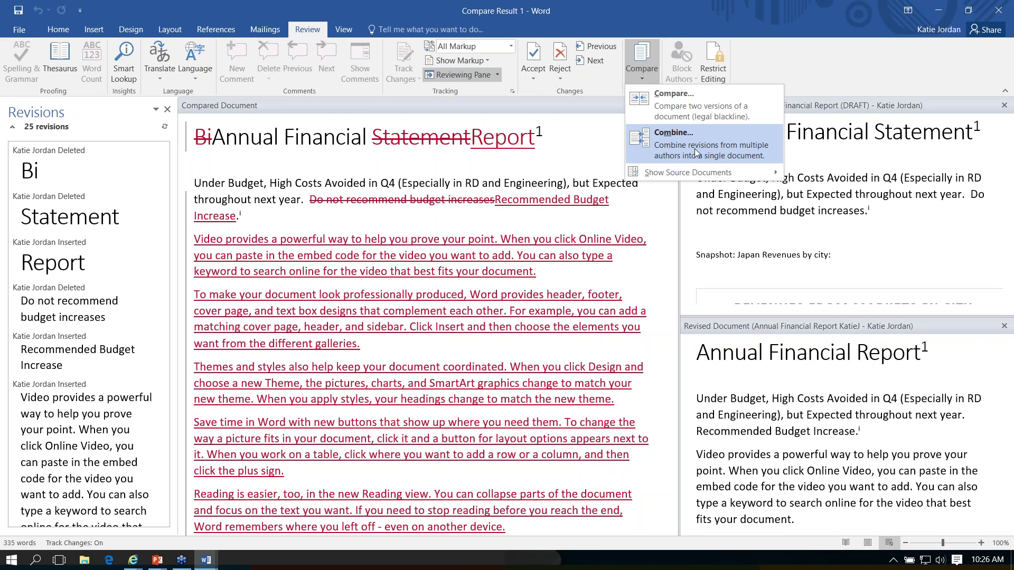
left_click(695, 150)
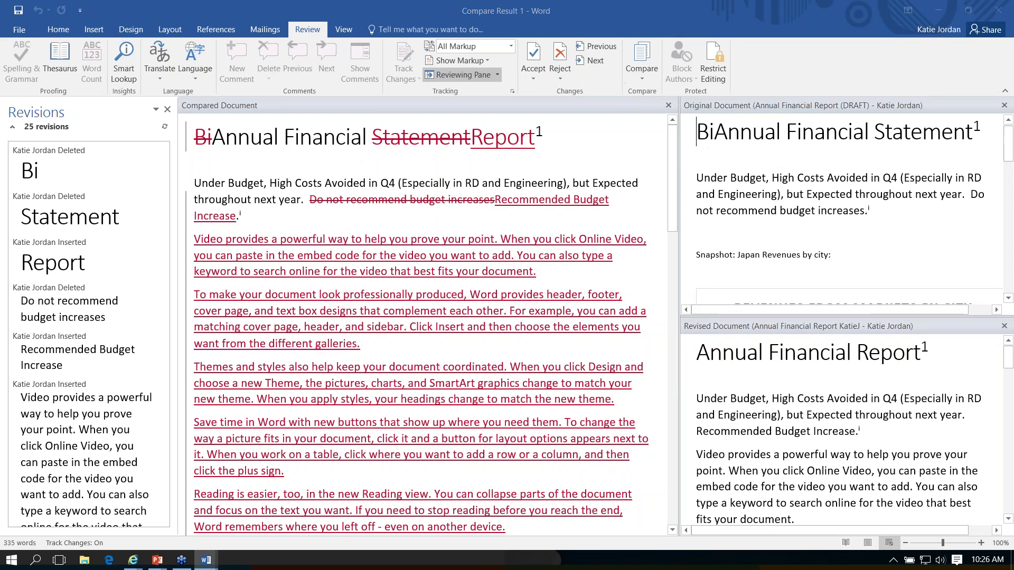
left_click(471, 170)
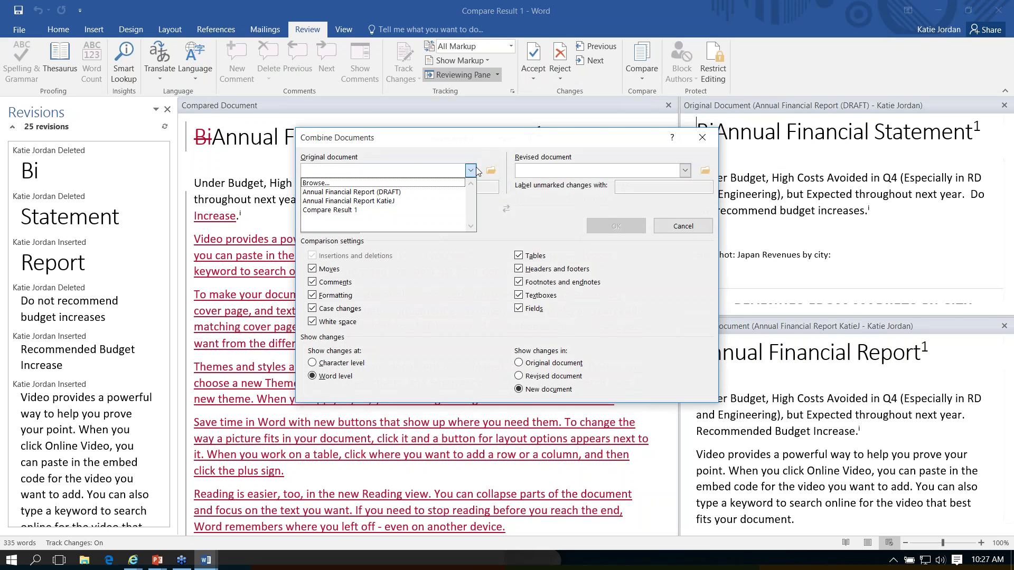
left_click(433, 192)
left_click(684, 171)
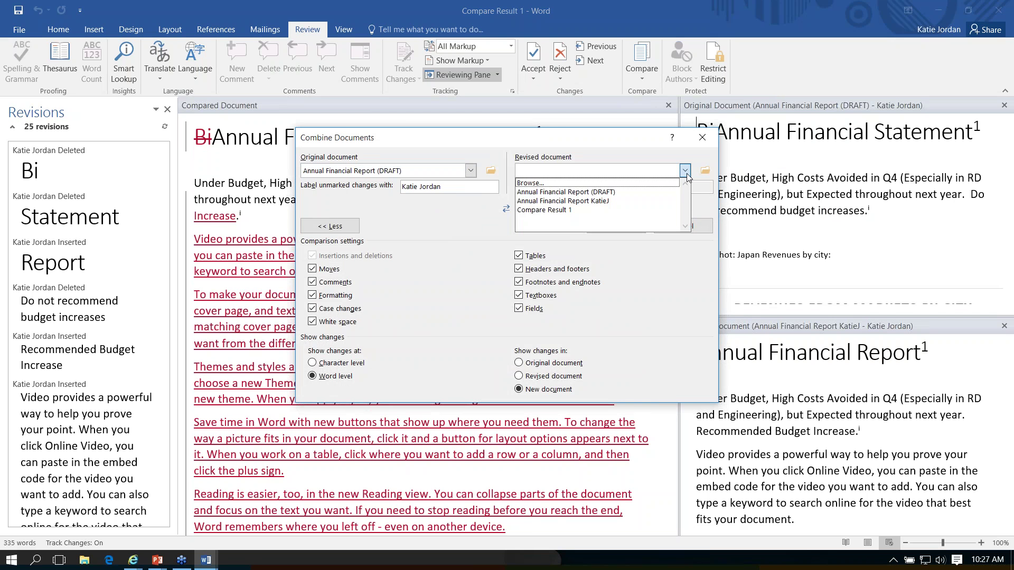
left_click(650, 206)
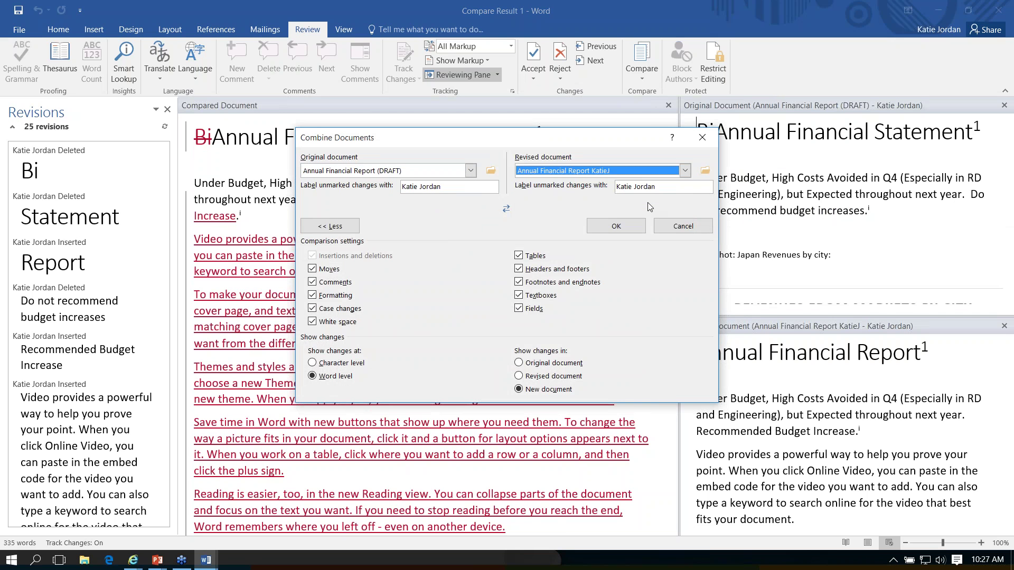
left_click(518, 363)
left_click(616, 226)
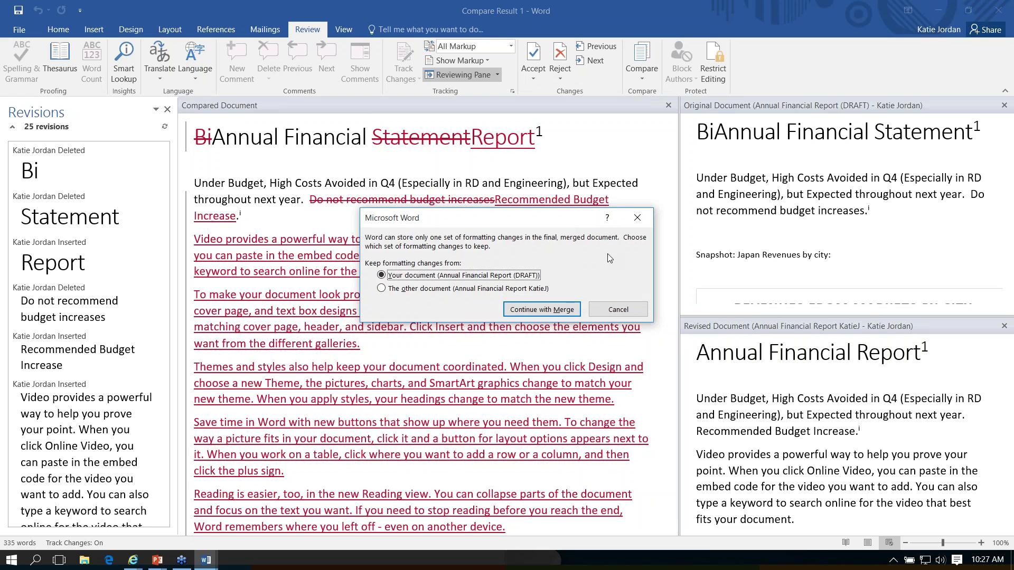
left_click(381, 288)
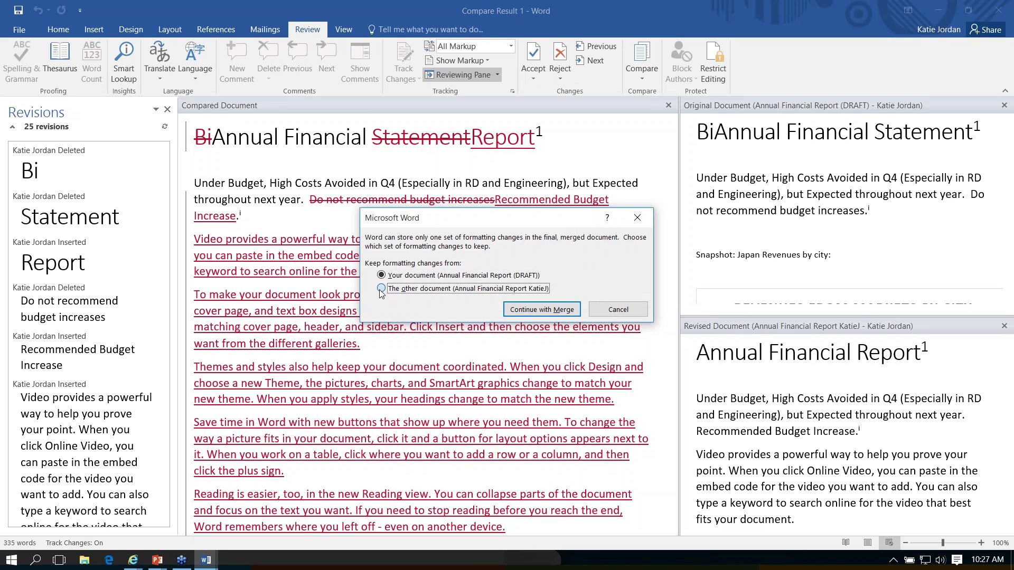
left_click(542, 309)
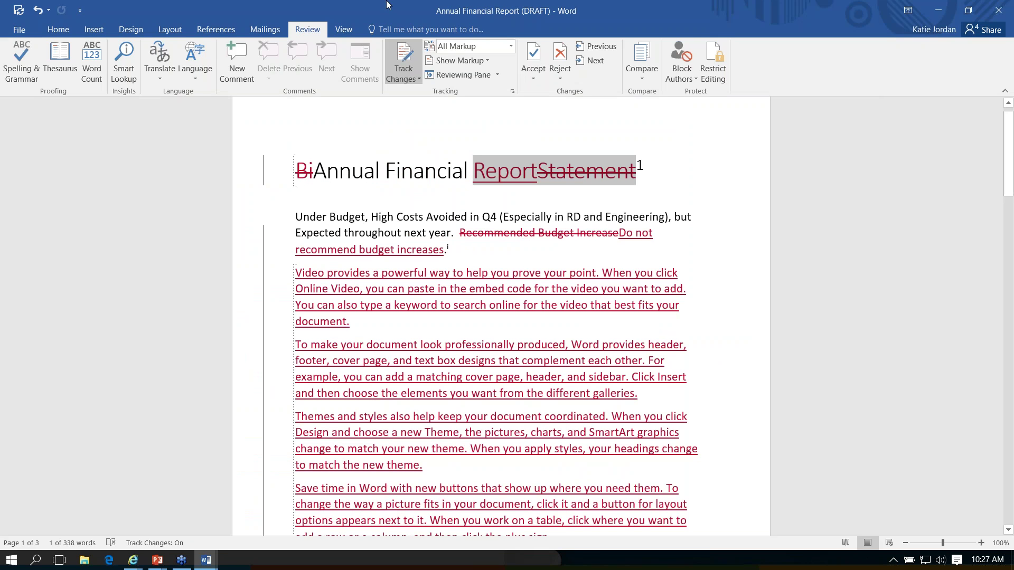
Step: Dismiss the Compare menu and bring up the PowerPoint window previews
left_click(643, 78)
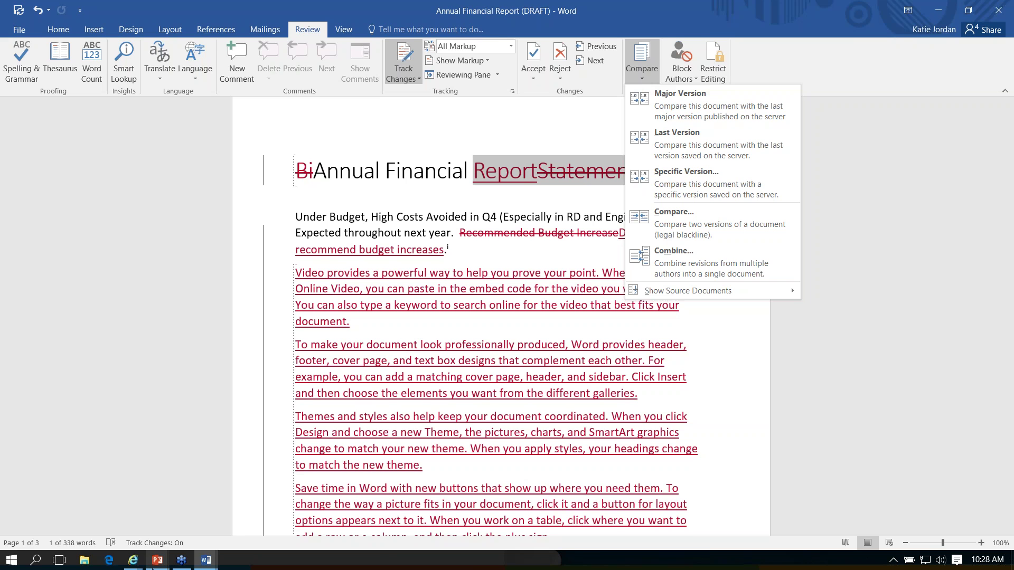
left_click(154, 561)
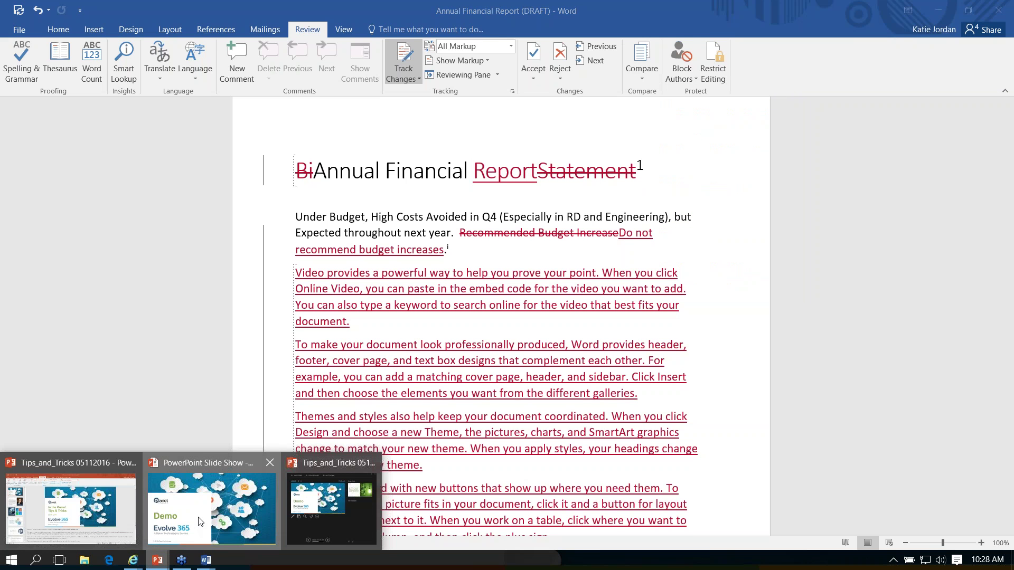
Step: Return to the slide show and advance to the Office 365 changes slide
left_click(199, 522)
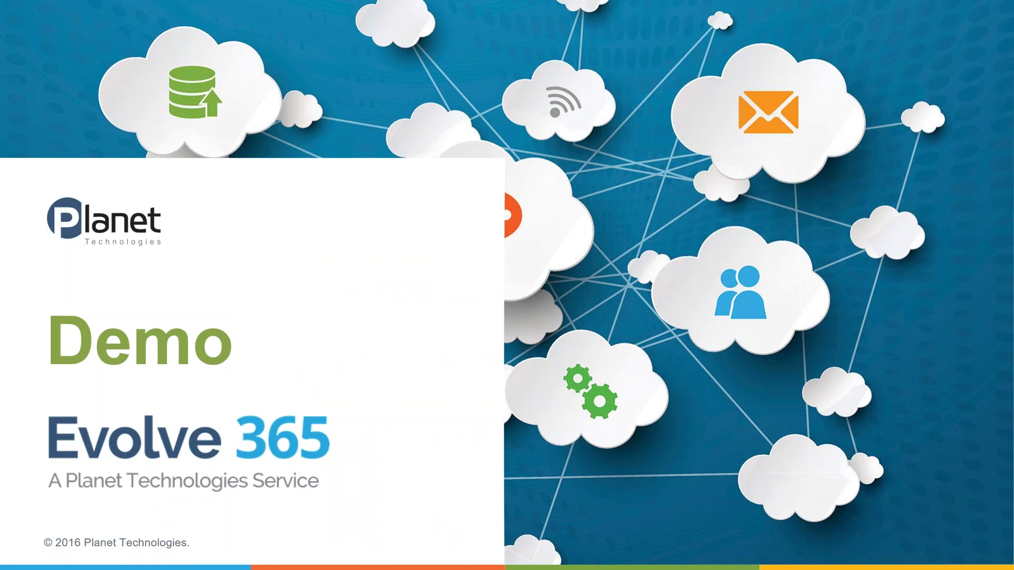
key("Right")
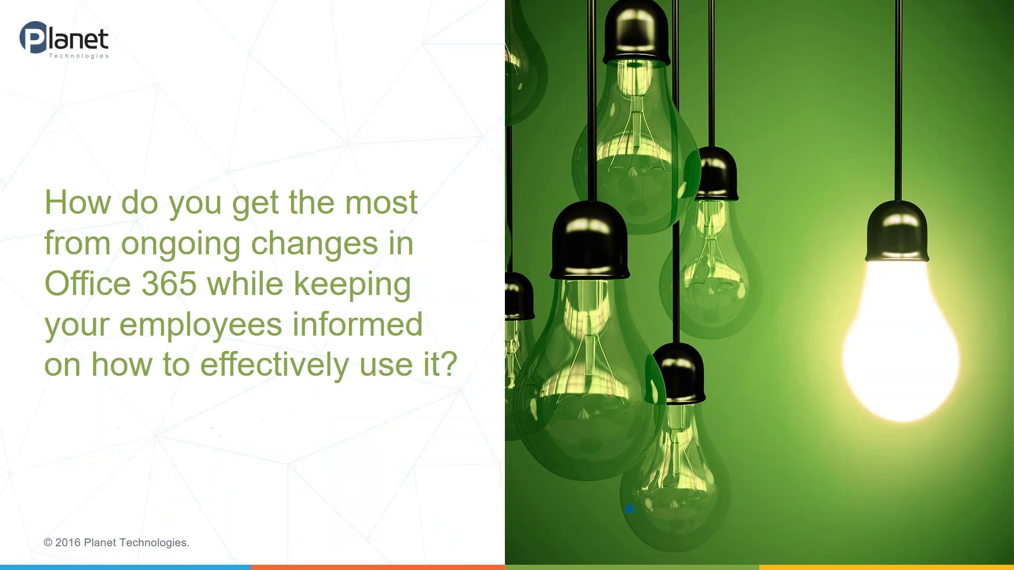